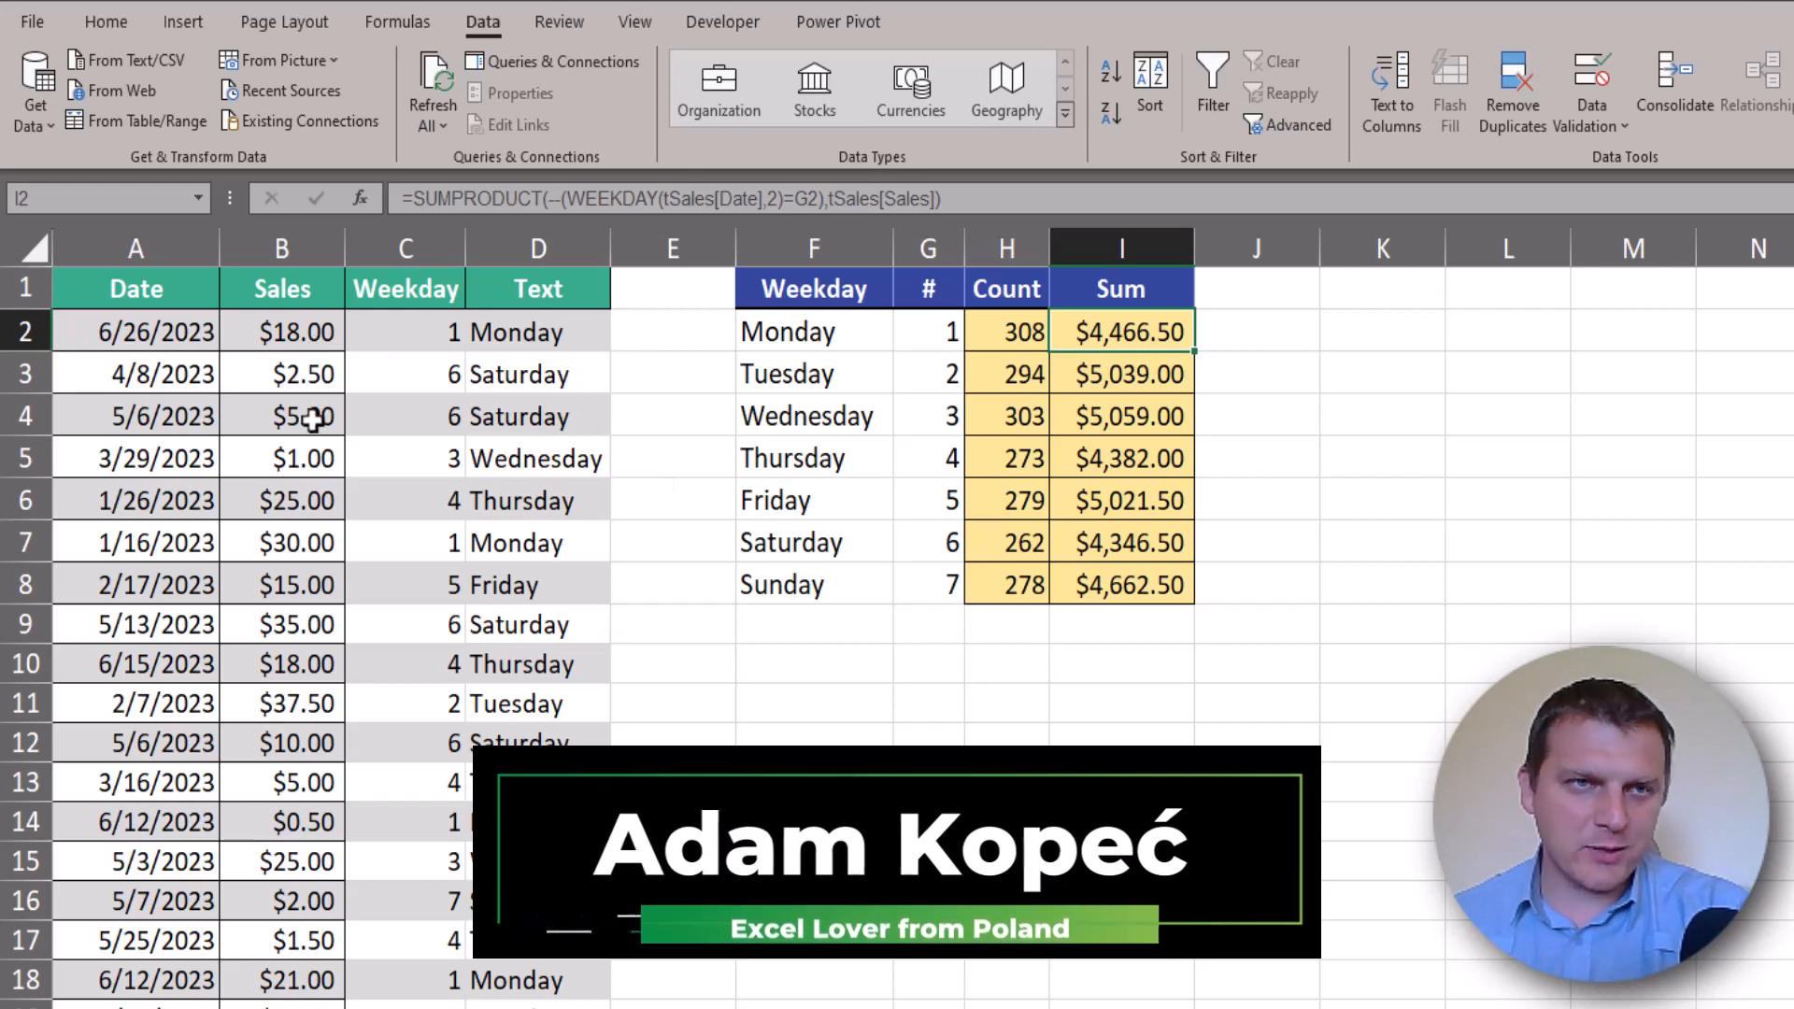
# Load the sales table with the Date and Sales columns into the Power Query Editor
pyautogui.click(312, 412)
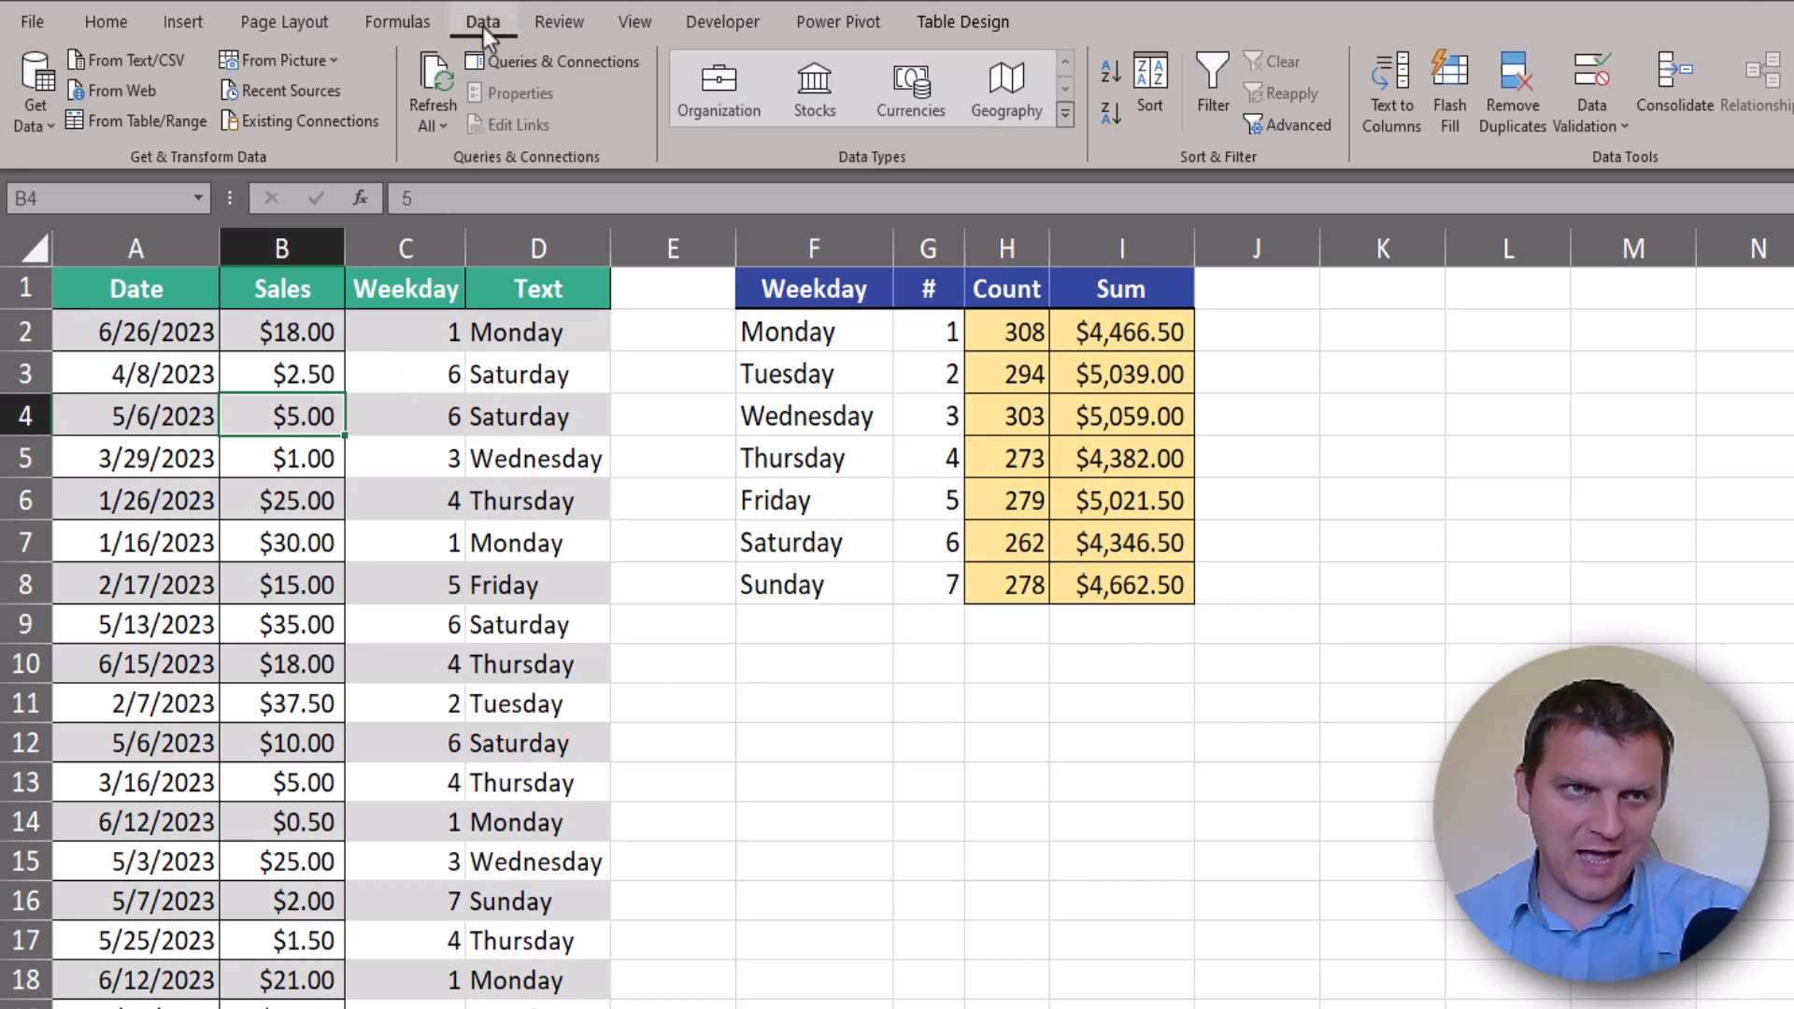
pyautogui.click(129, 121)
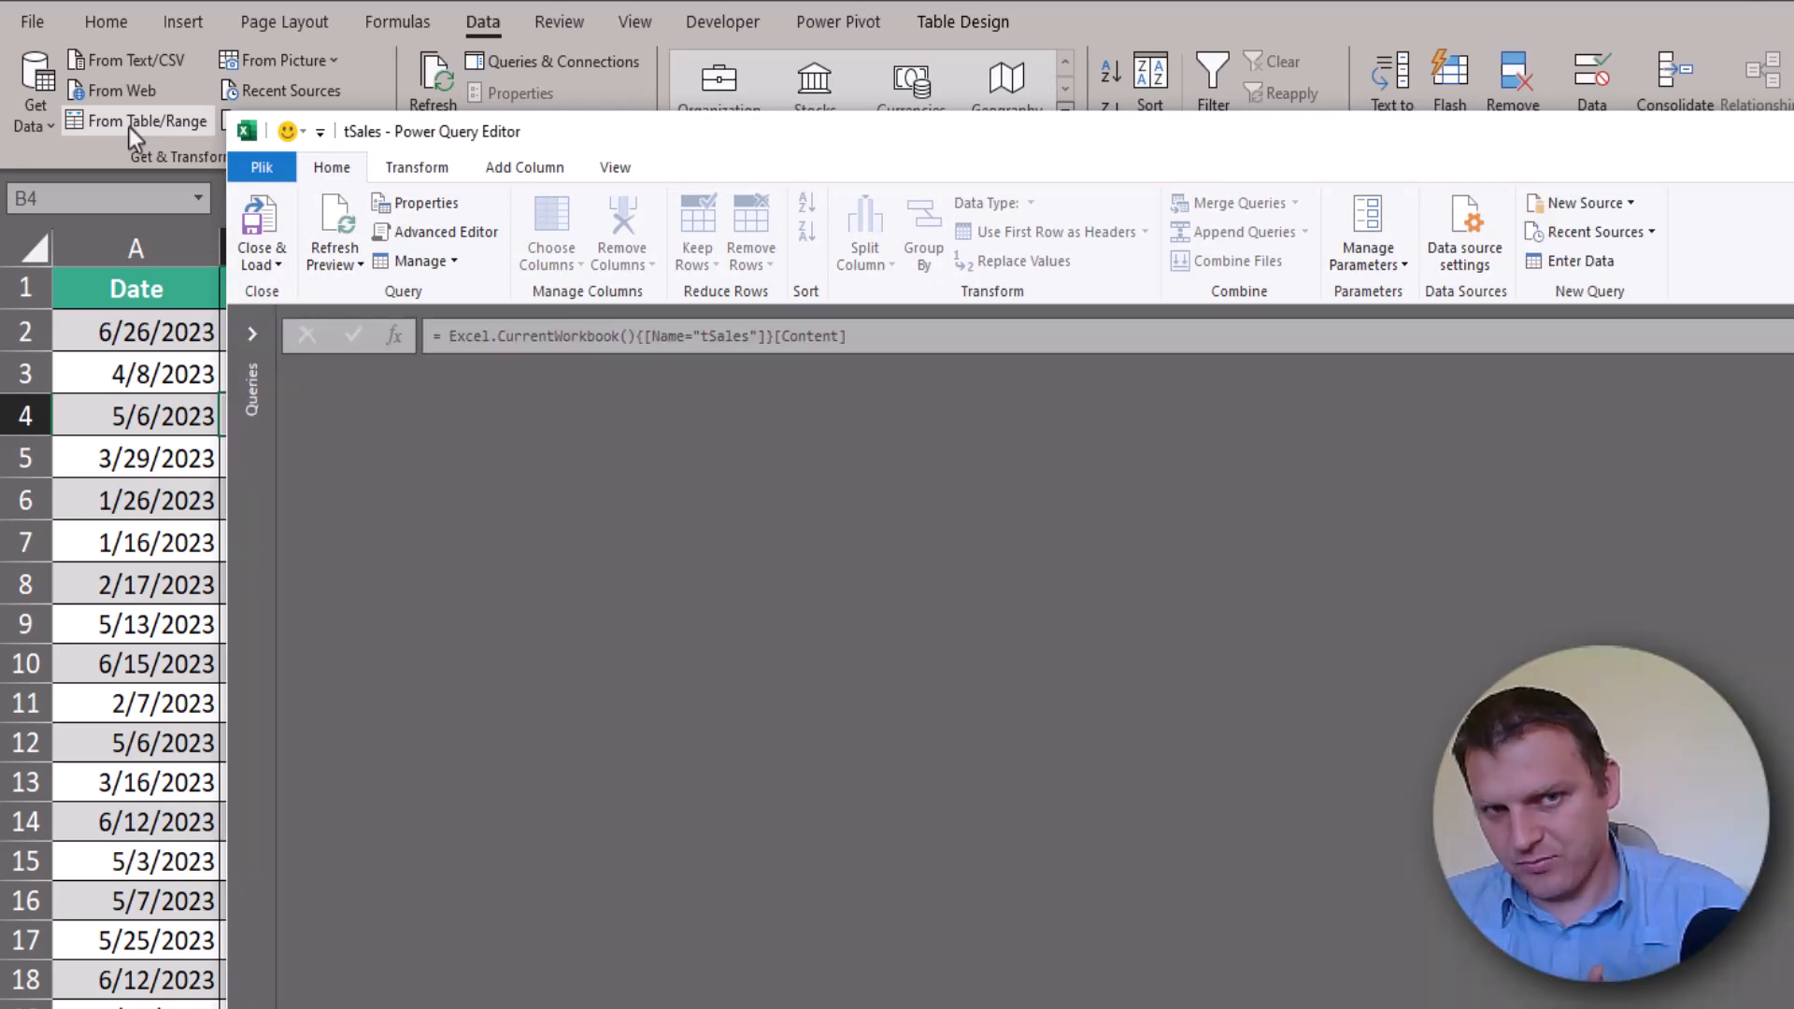
pyautogui.hotkey('ctrl', 'shift', '=')
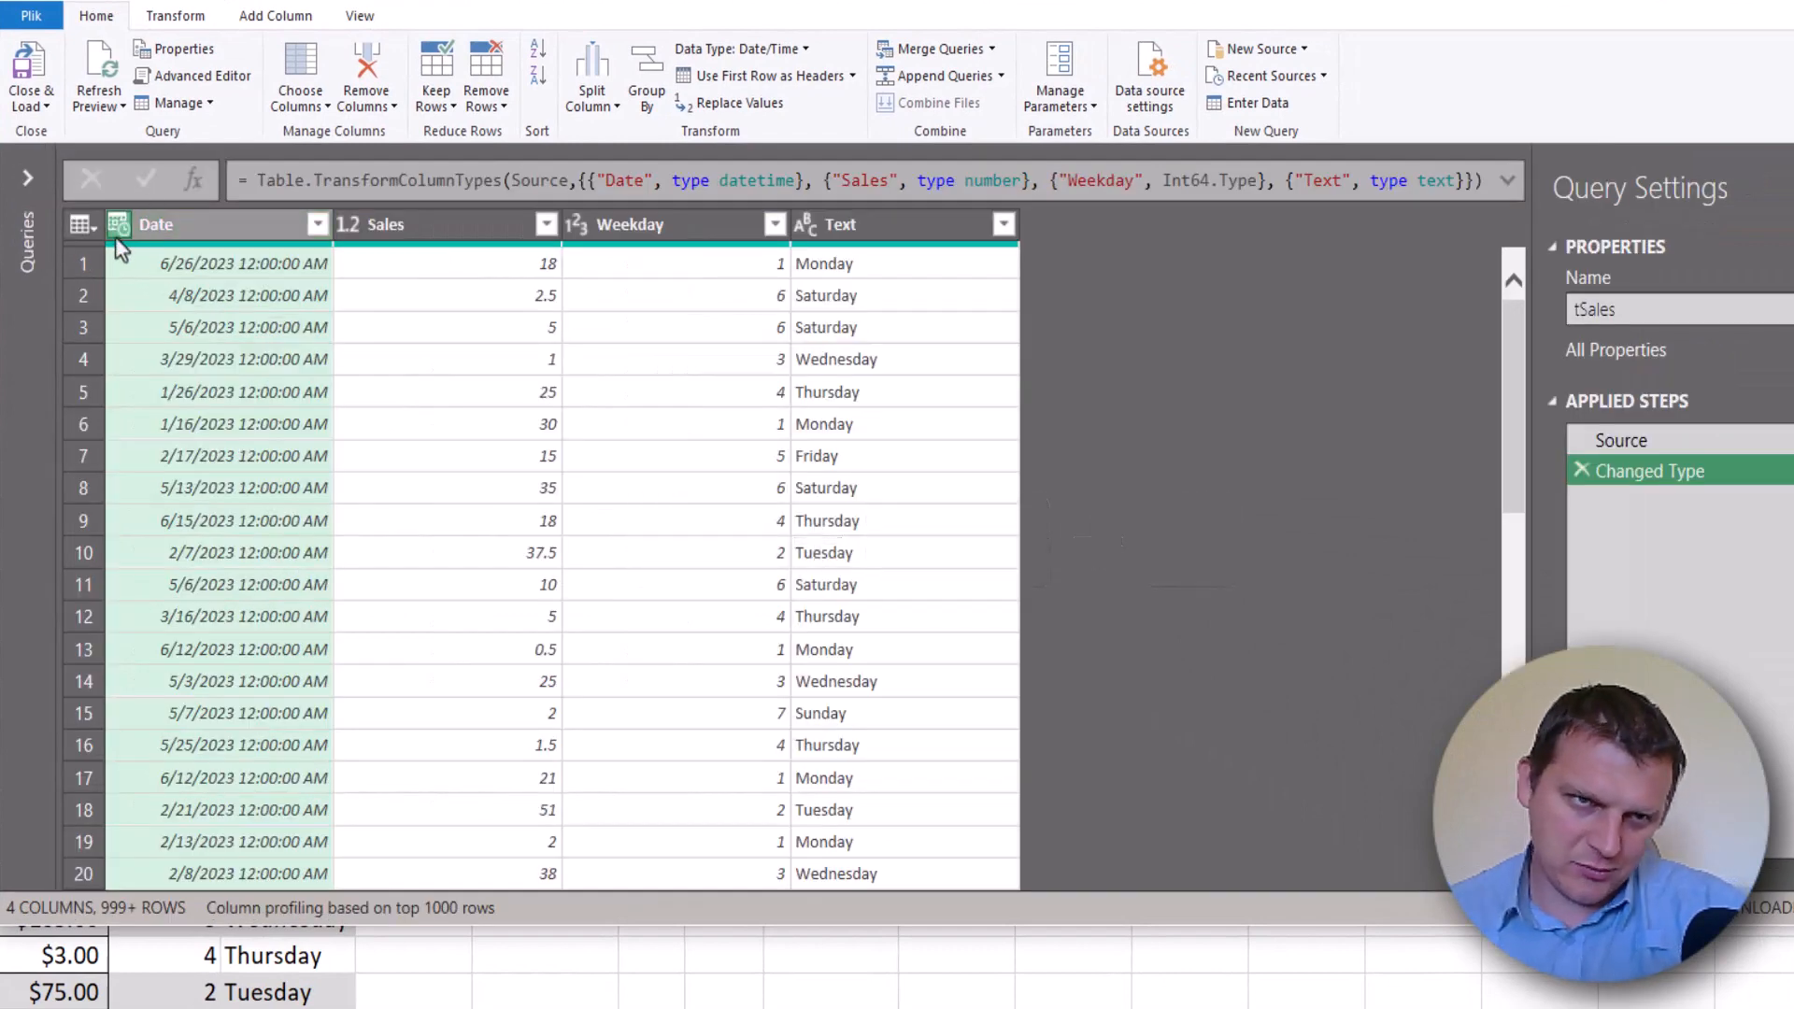
# Change the Date column's data type to Date, replacing the existing type conversion
pyautogui.click(115, 234)
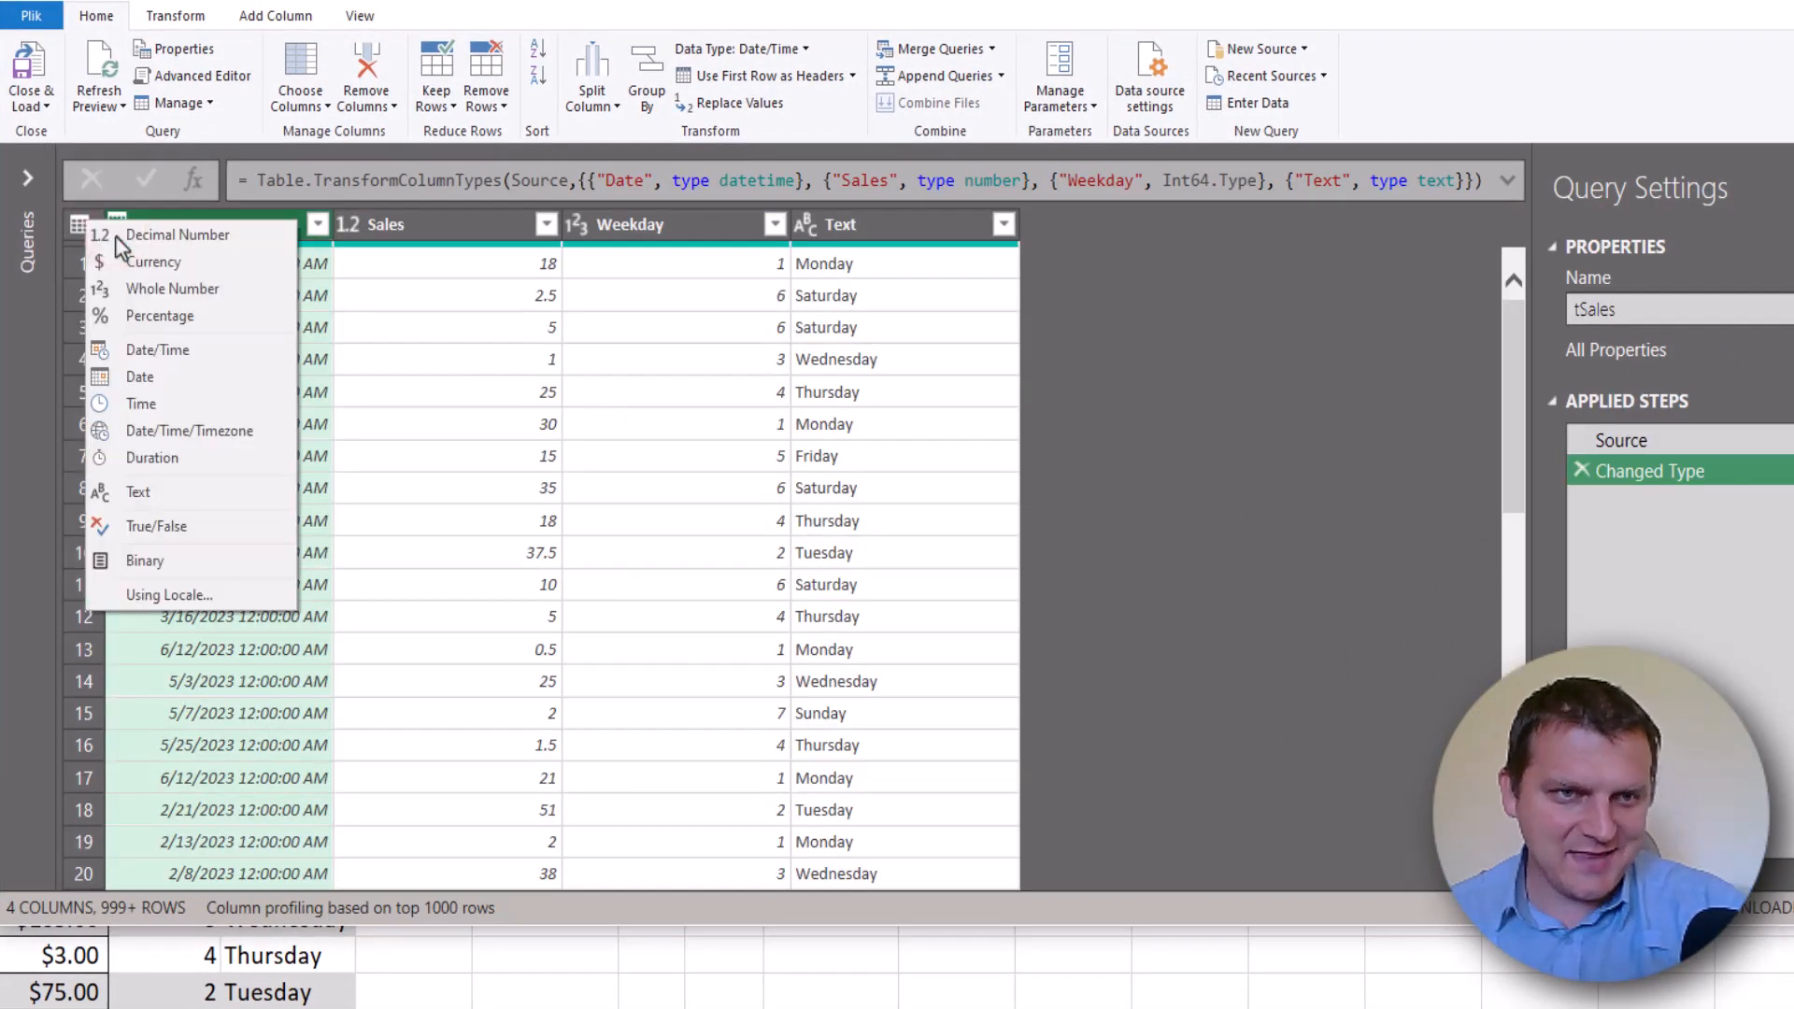
pyautogui.click(139, 378)
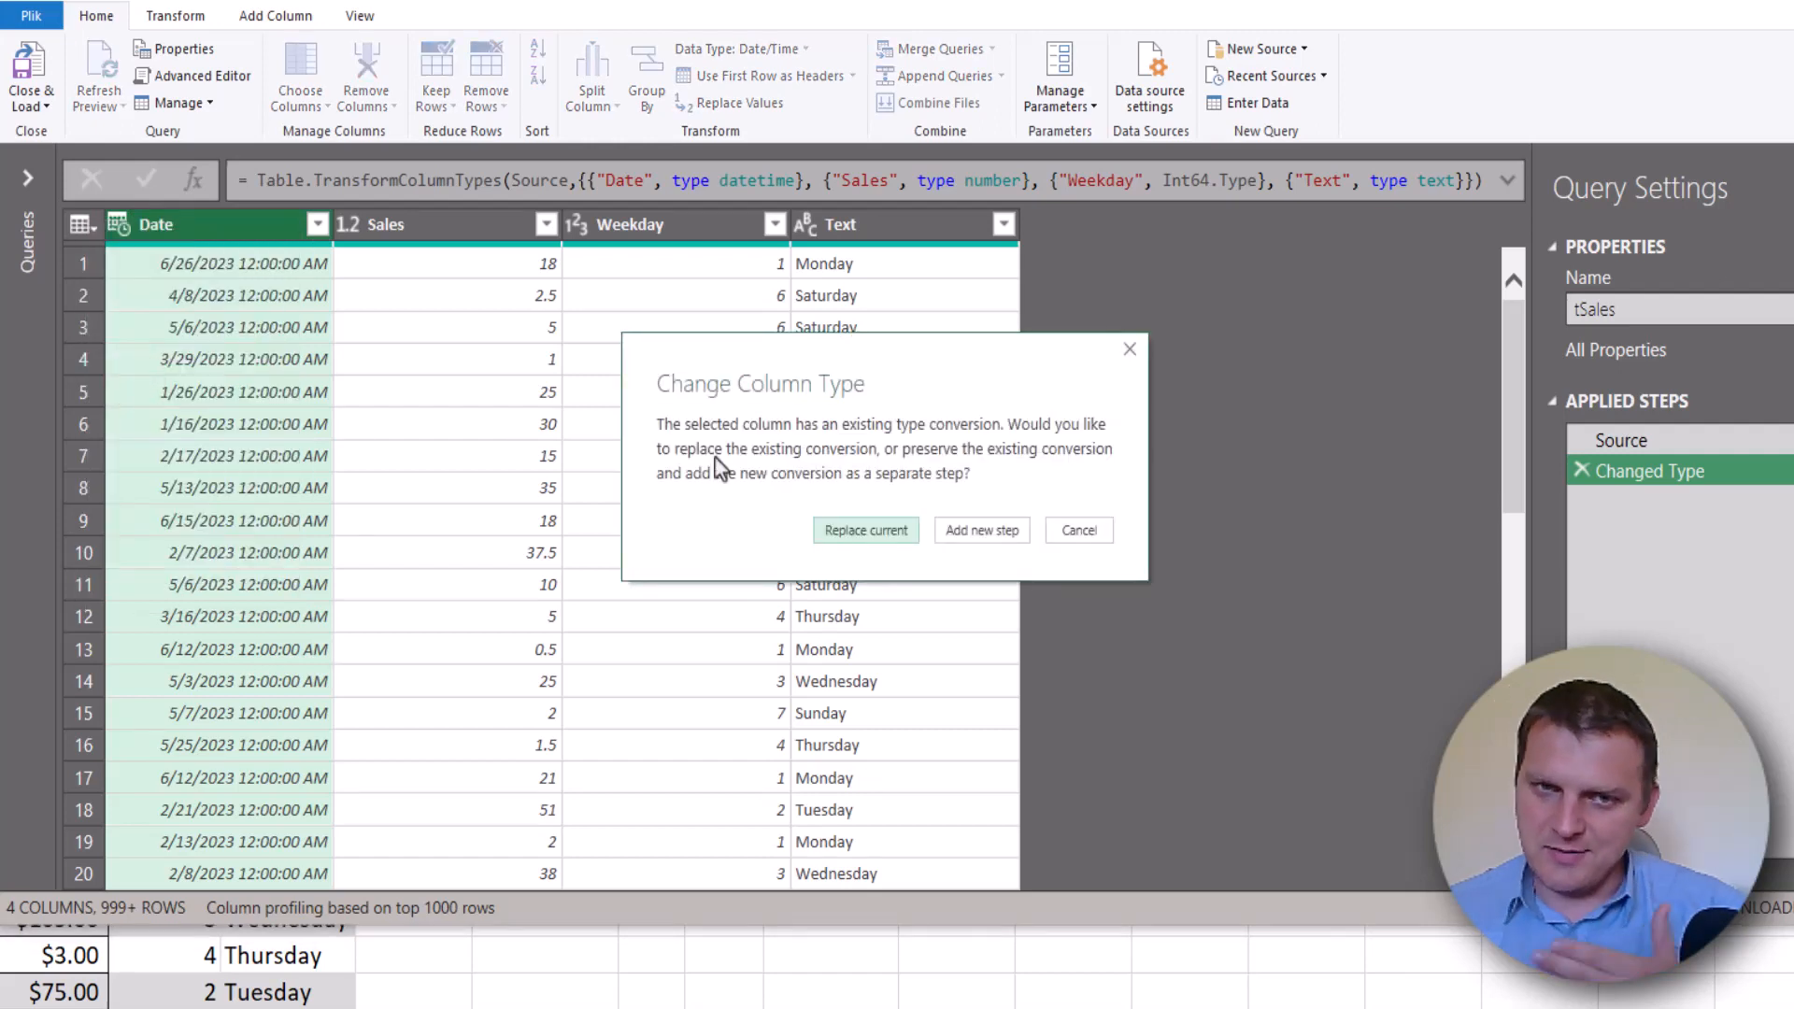
pyautogui.click(851, 529)
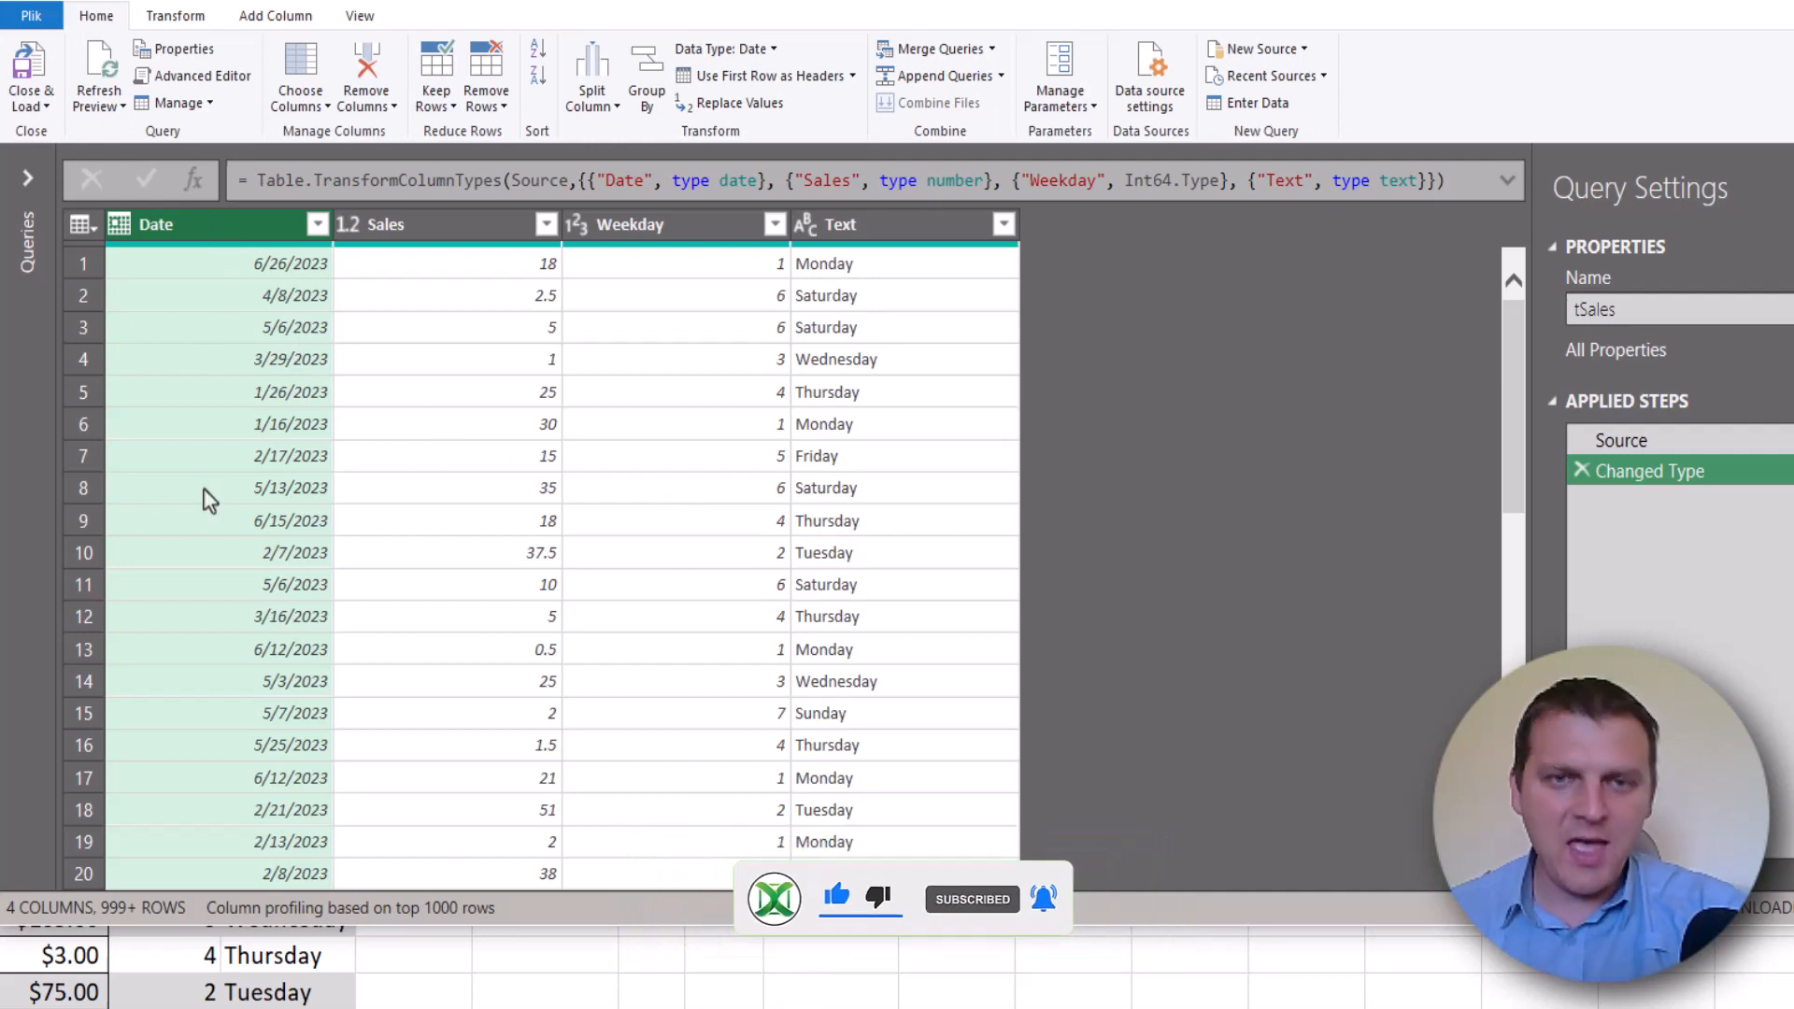
# Add a column with the day-of-week number extracted from the Date column
pyautogui.click(276, 18)
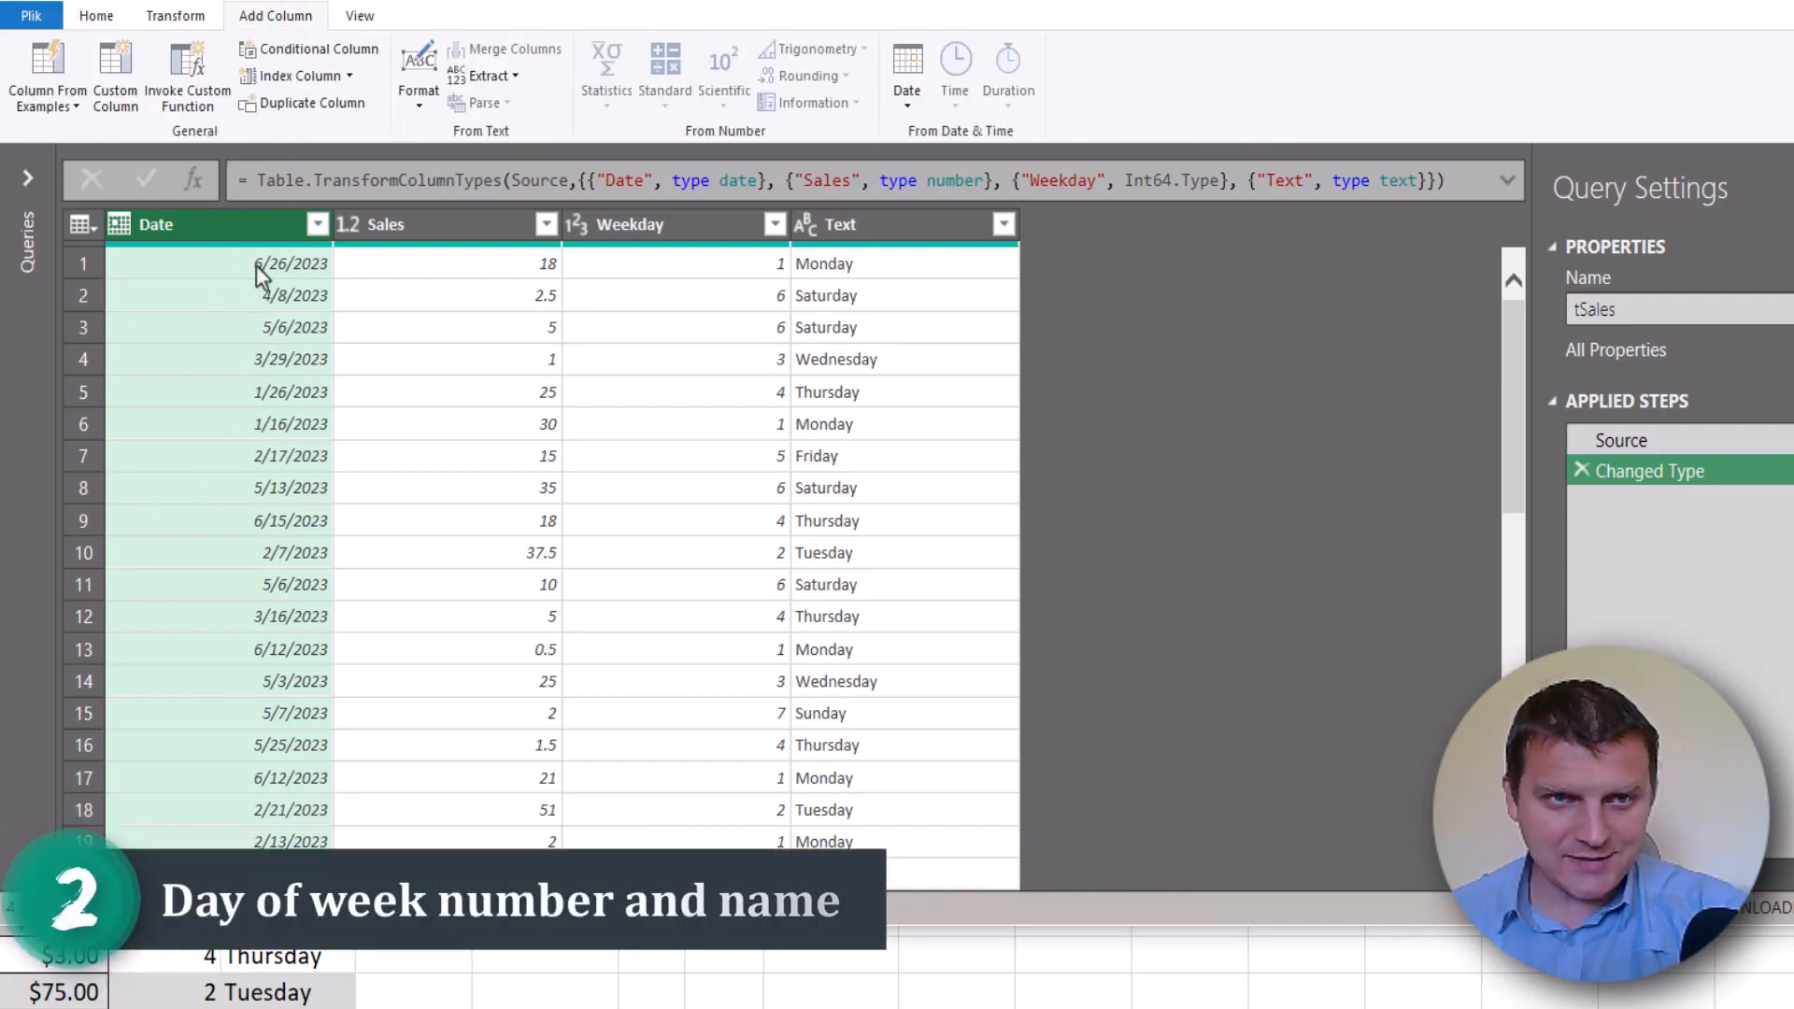
pyautogui.click(906, 105)
pyautogui.moveTo(996, 327)
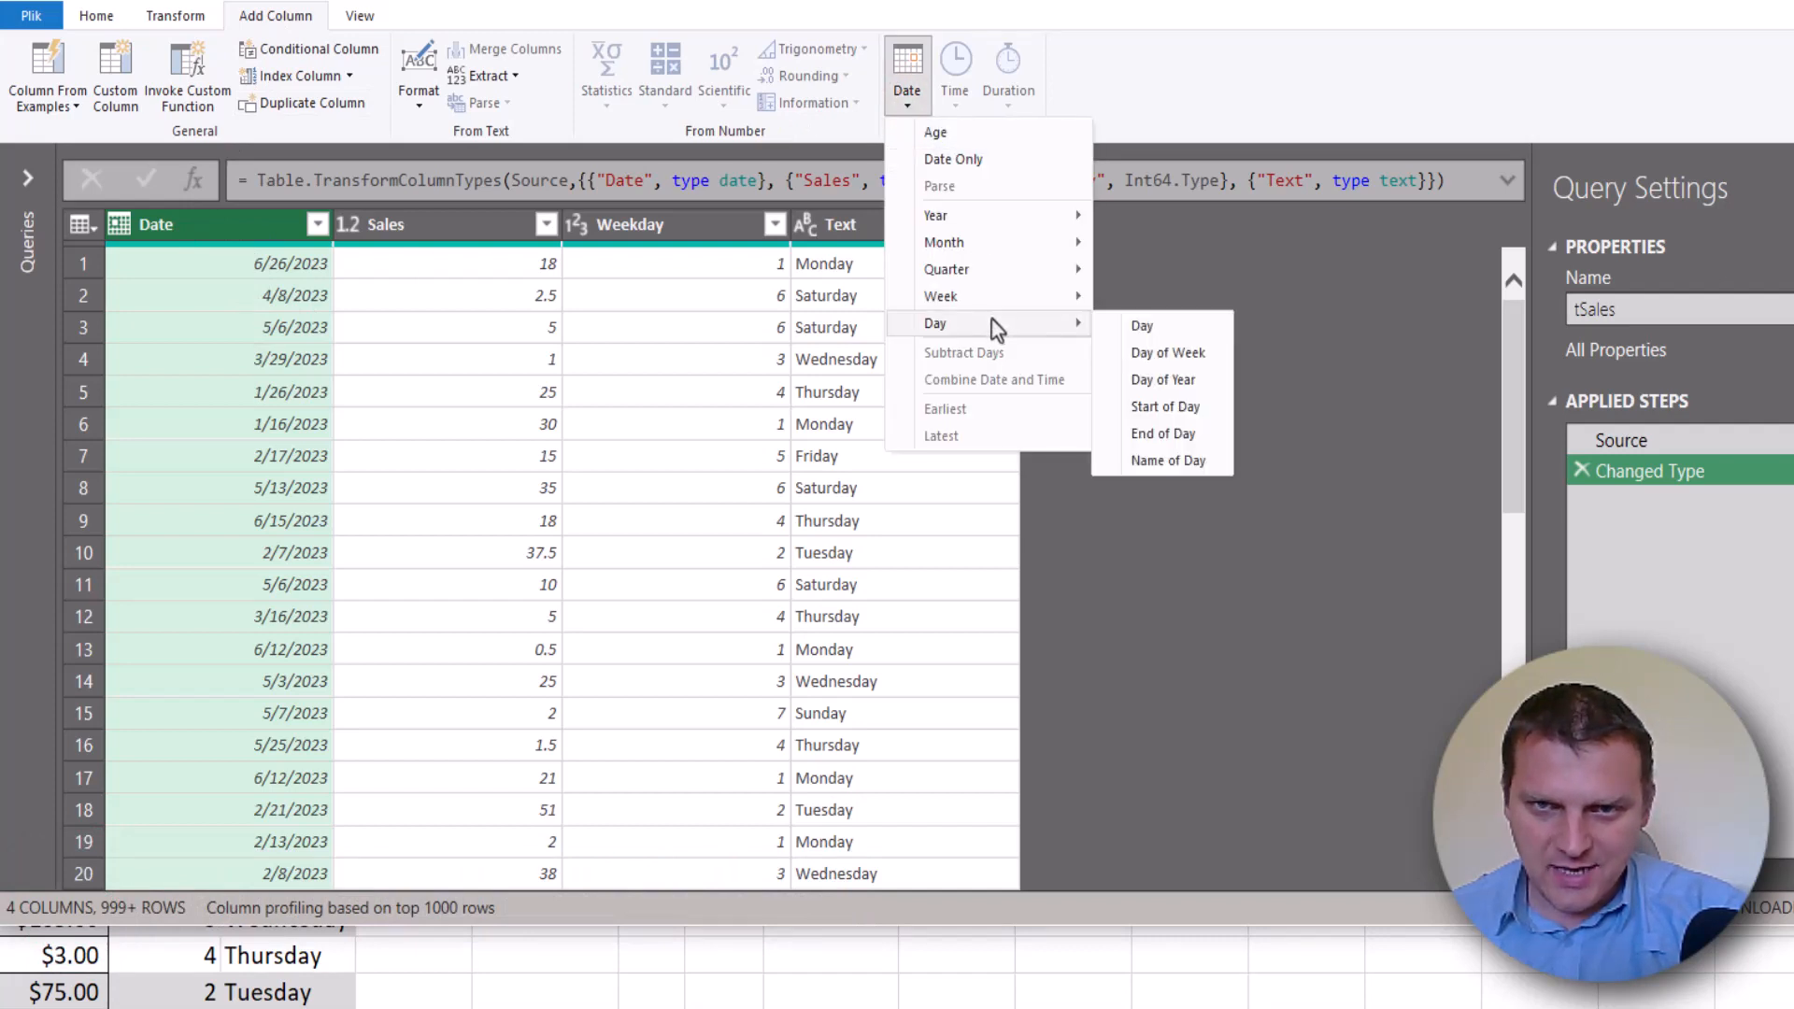
pyautogui.click(1183, 353)
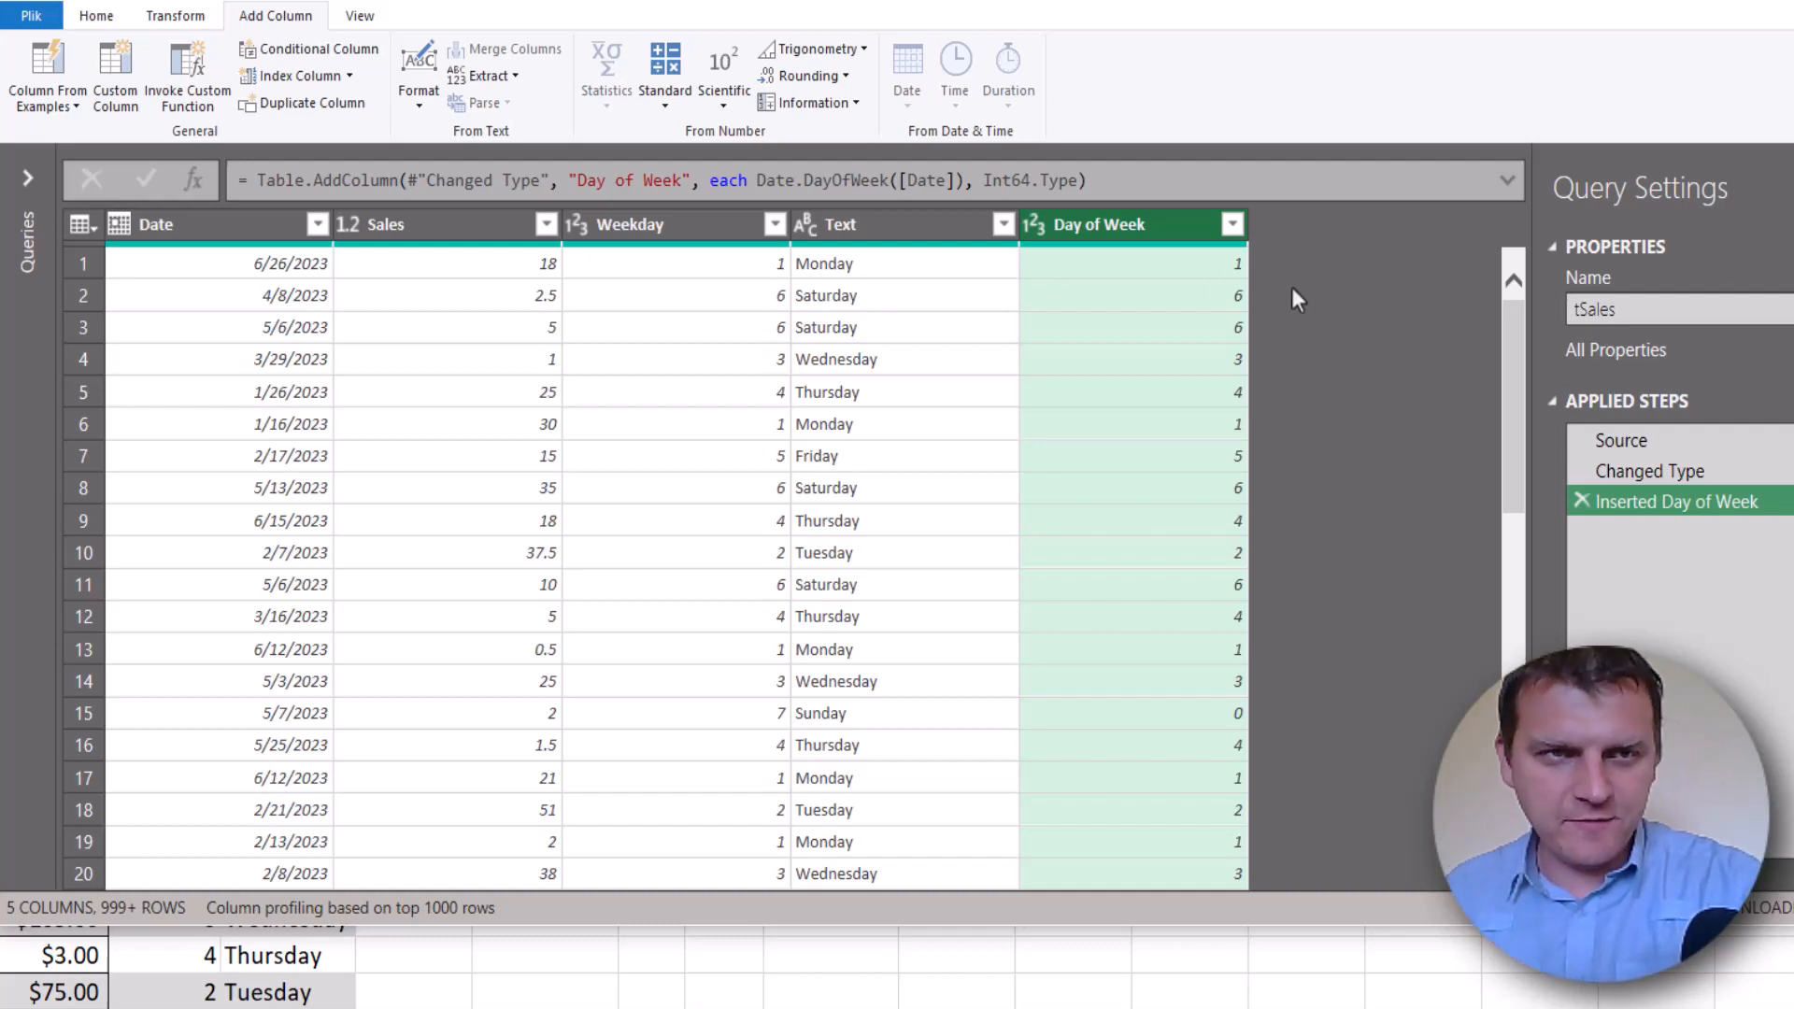
# Check the current workbook's locale in the regional settings of Query Options, leaving it as is
pyautogui.click(36, 27)
pyautogui.moveTo(121, 233)
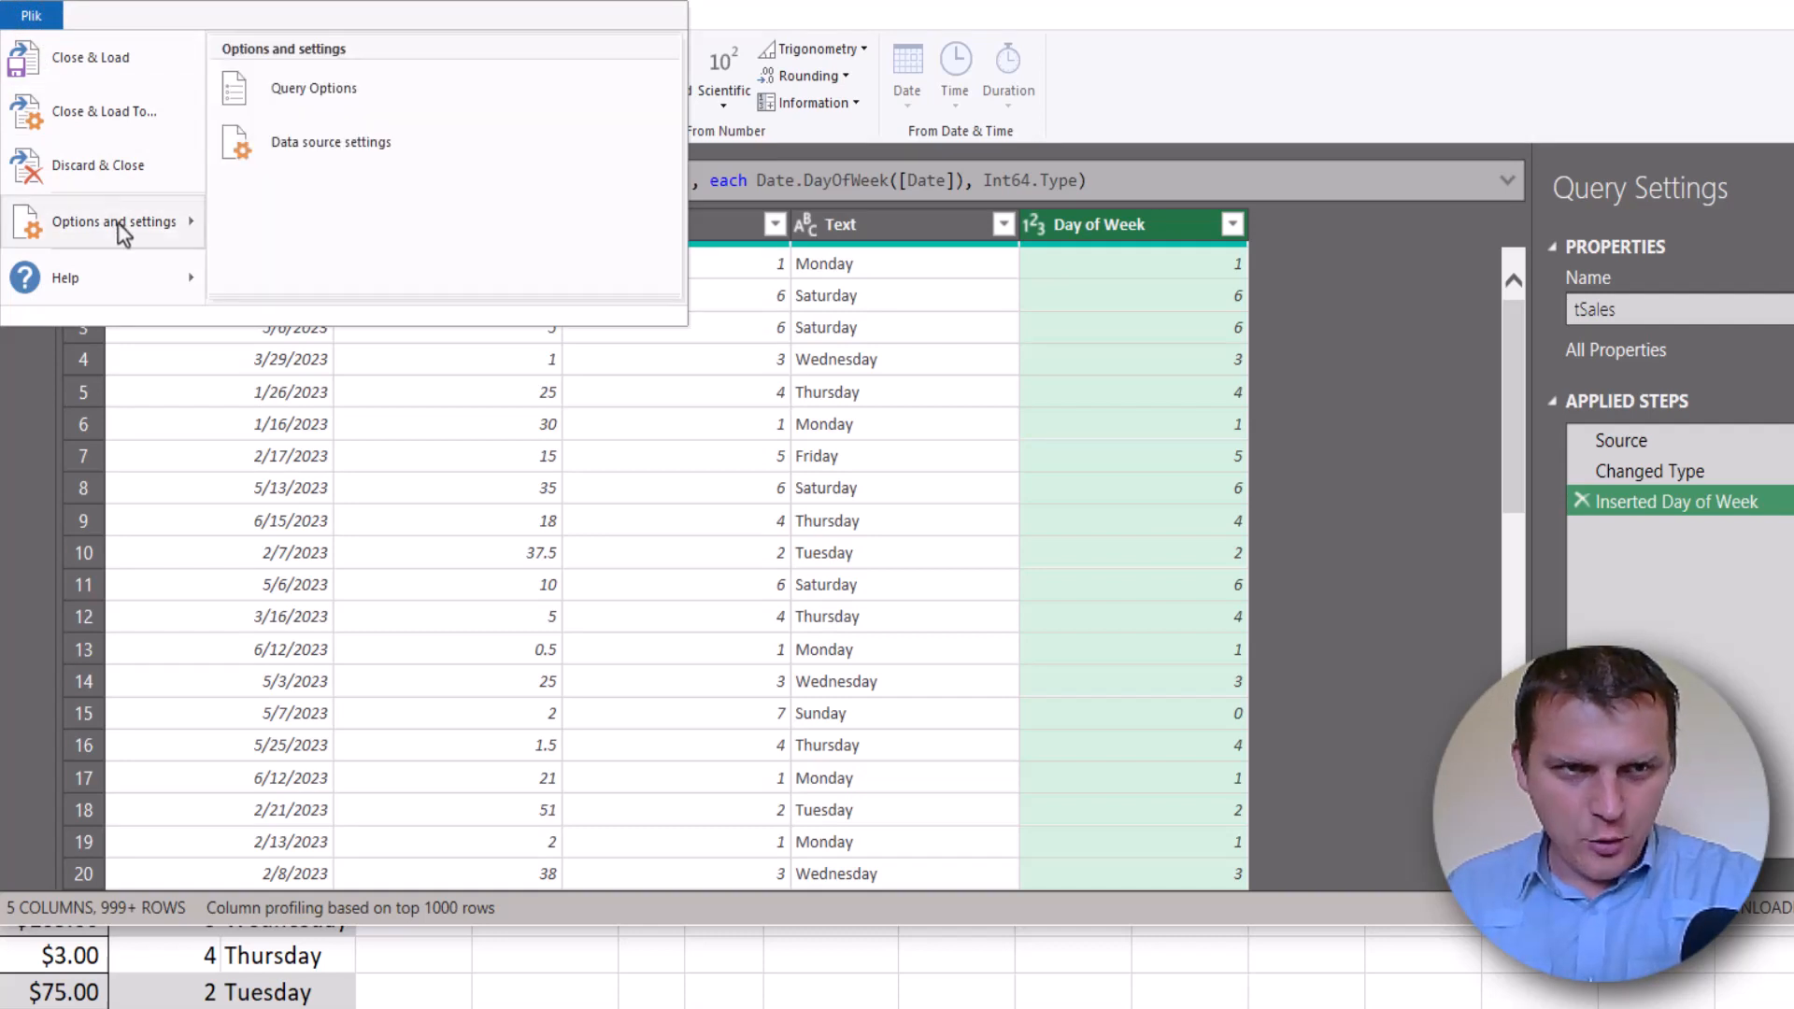
pyautogui.click(318, 94)
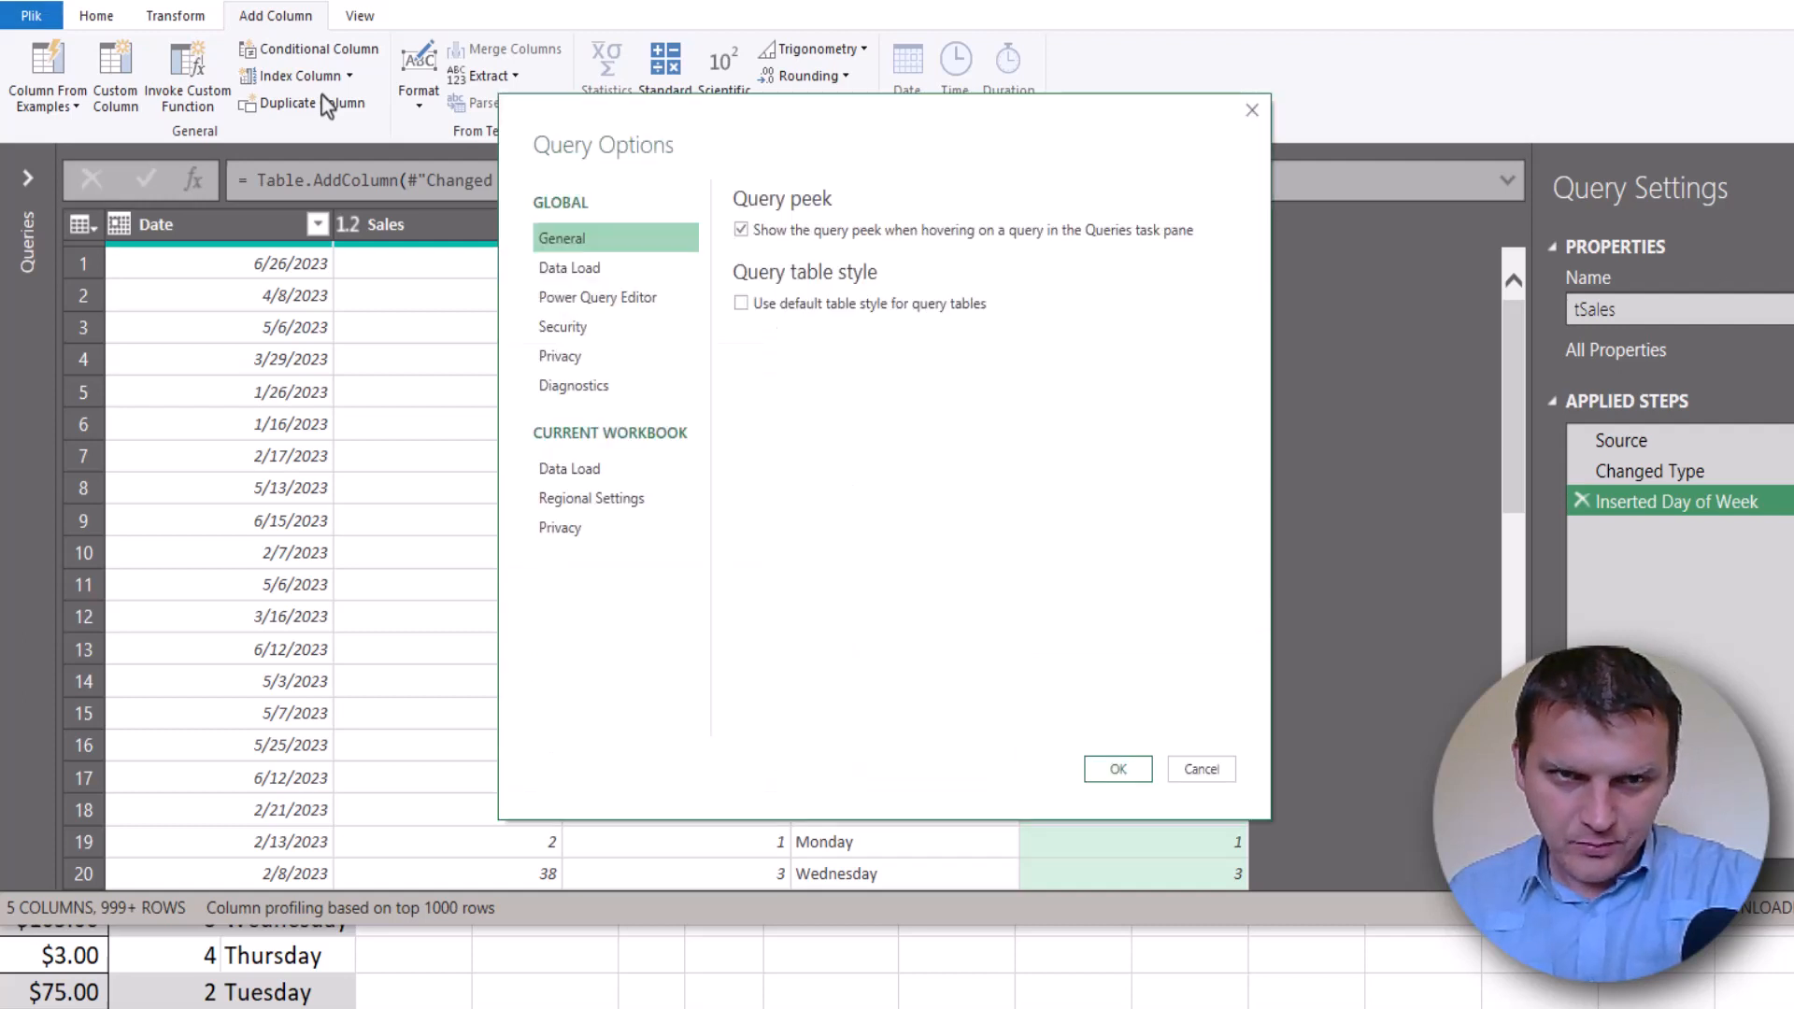
pyautogui.click(612, 504)
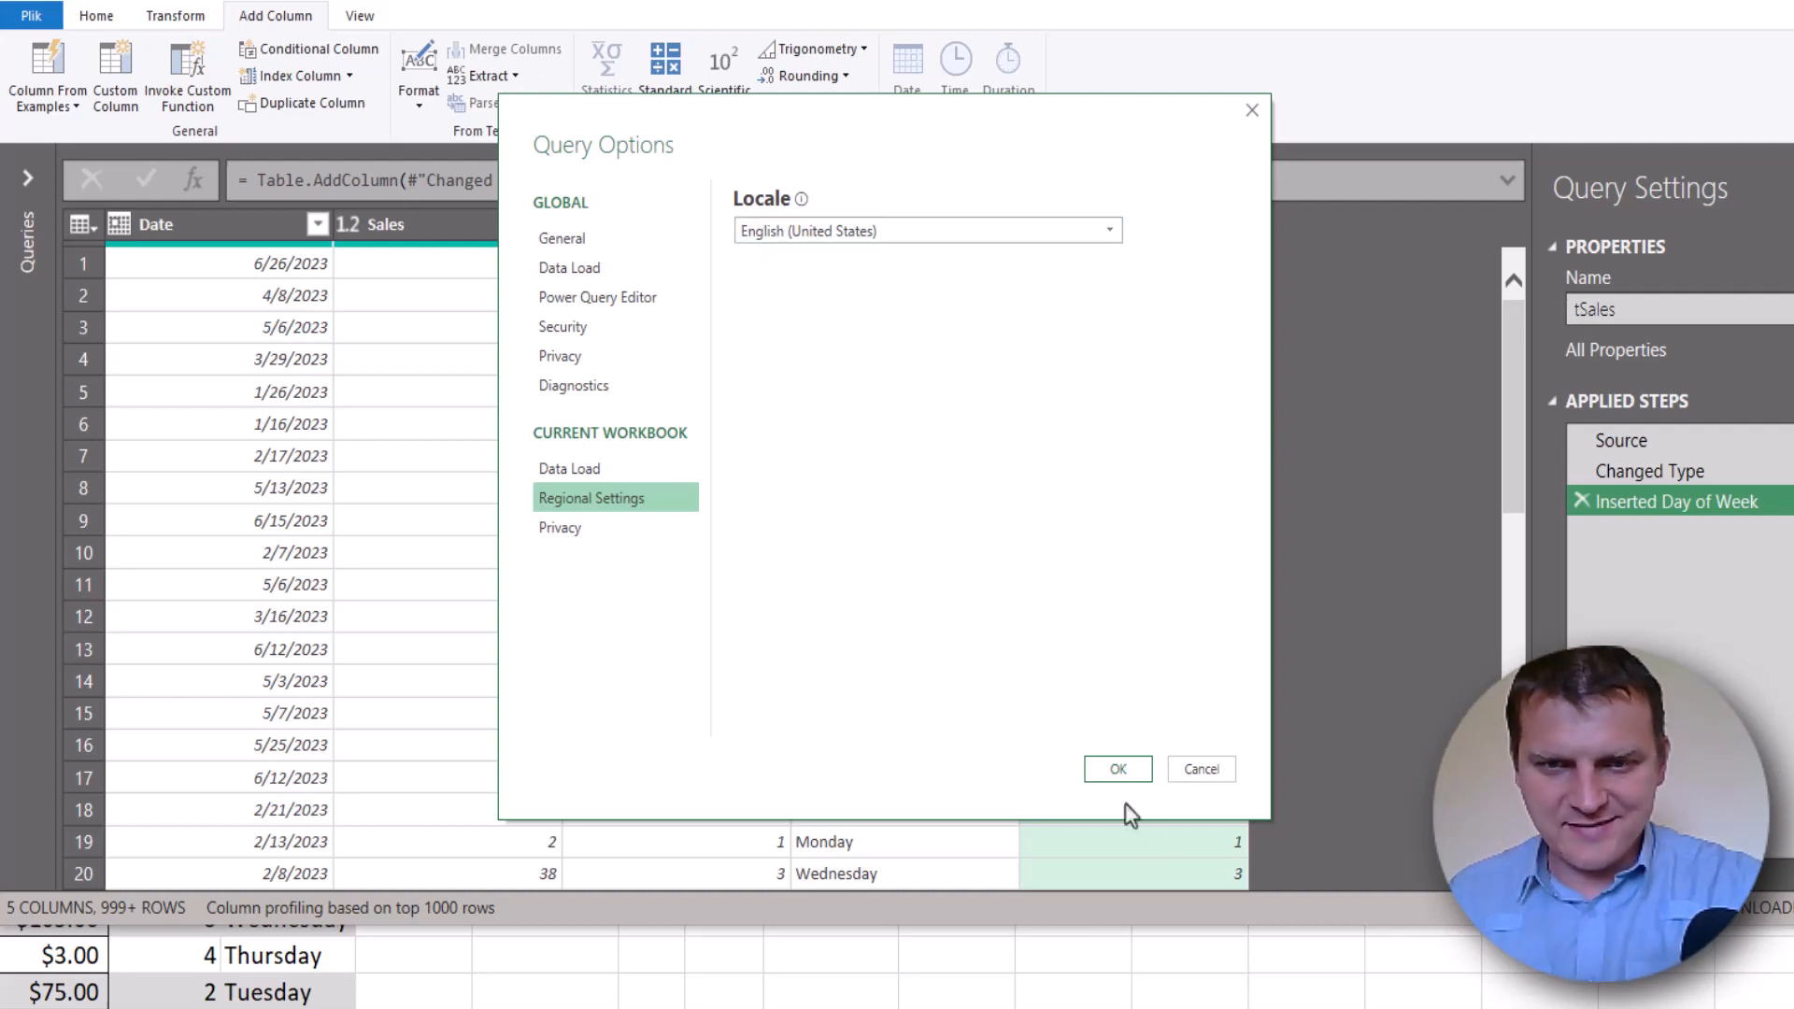
pyautogui.click(1253, 112)
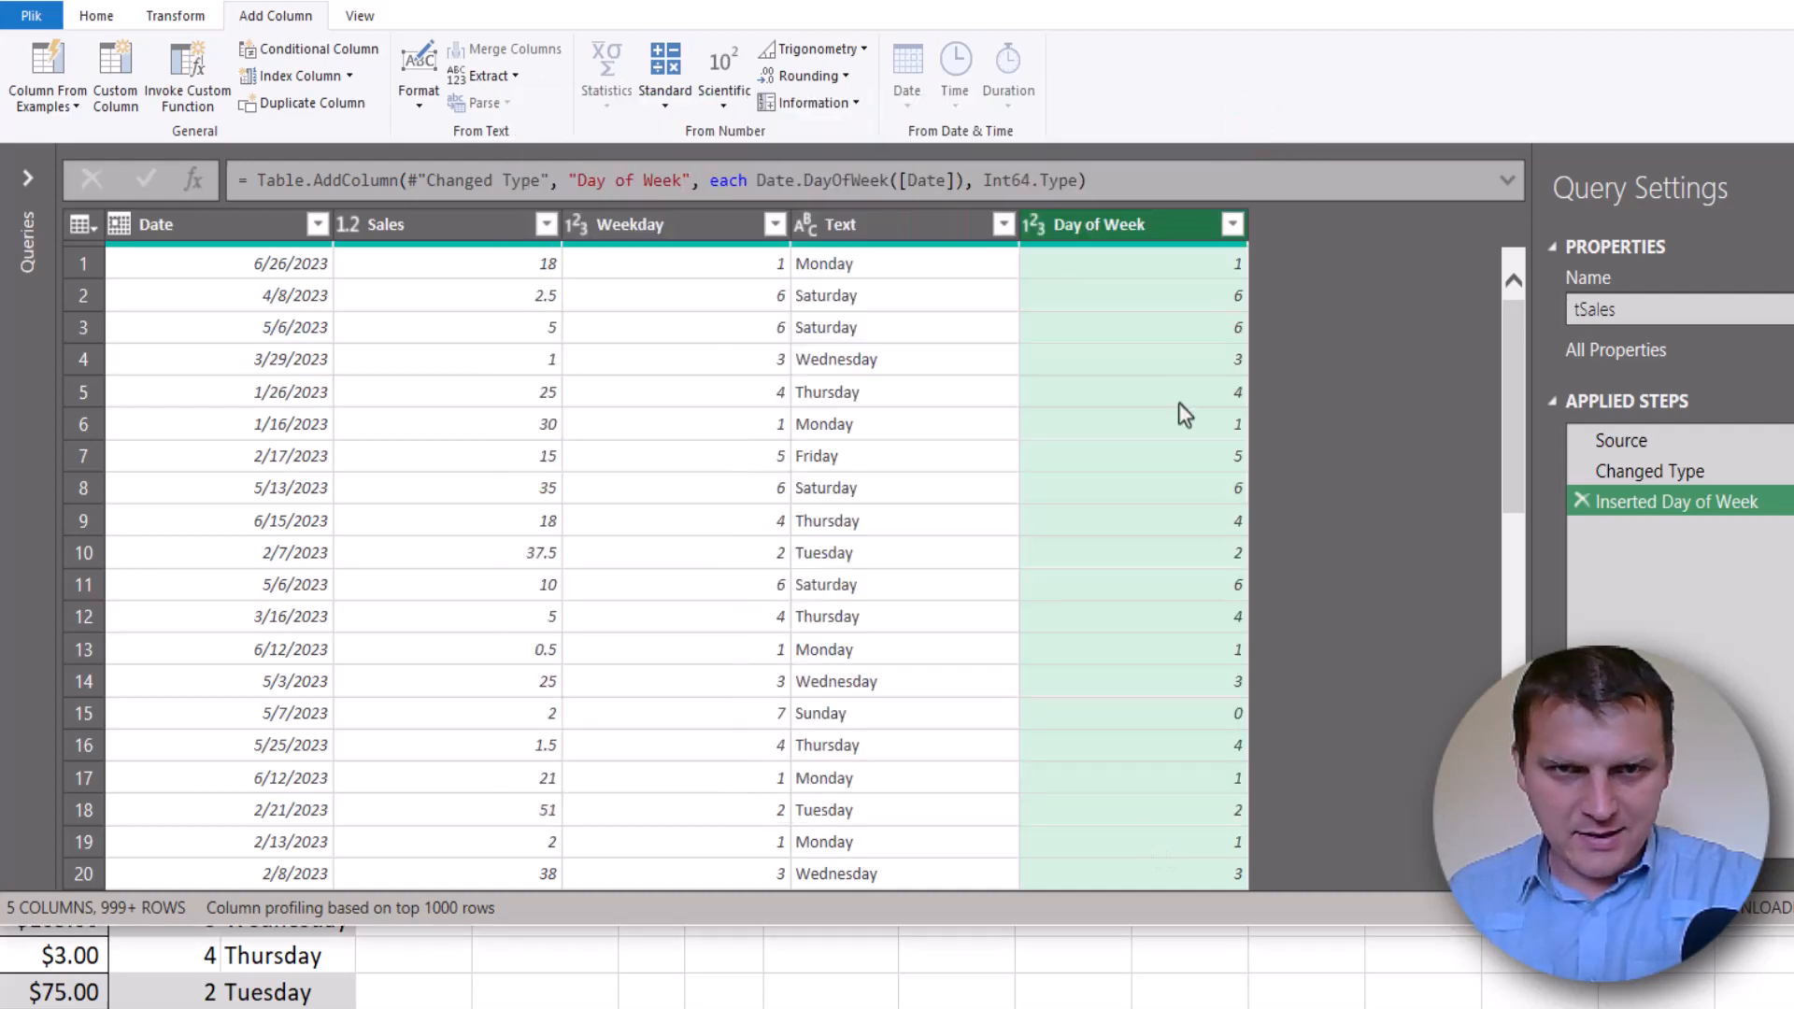
# Compare the Day of Week numbers with the weekday names for a Monday row and a Sunday row
pyautogui.click(907, 271)
pyautogui.click(1134, 271)
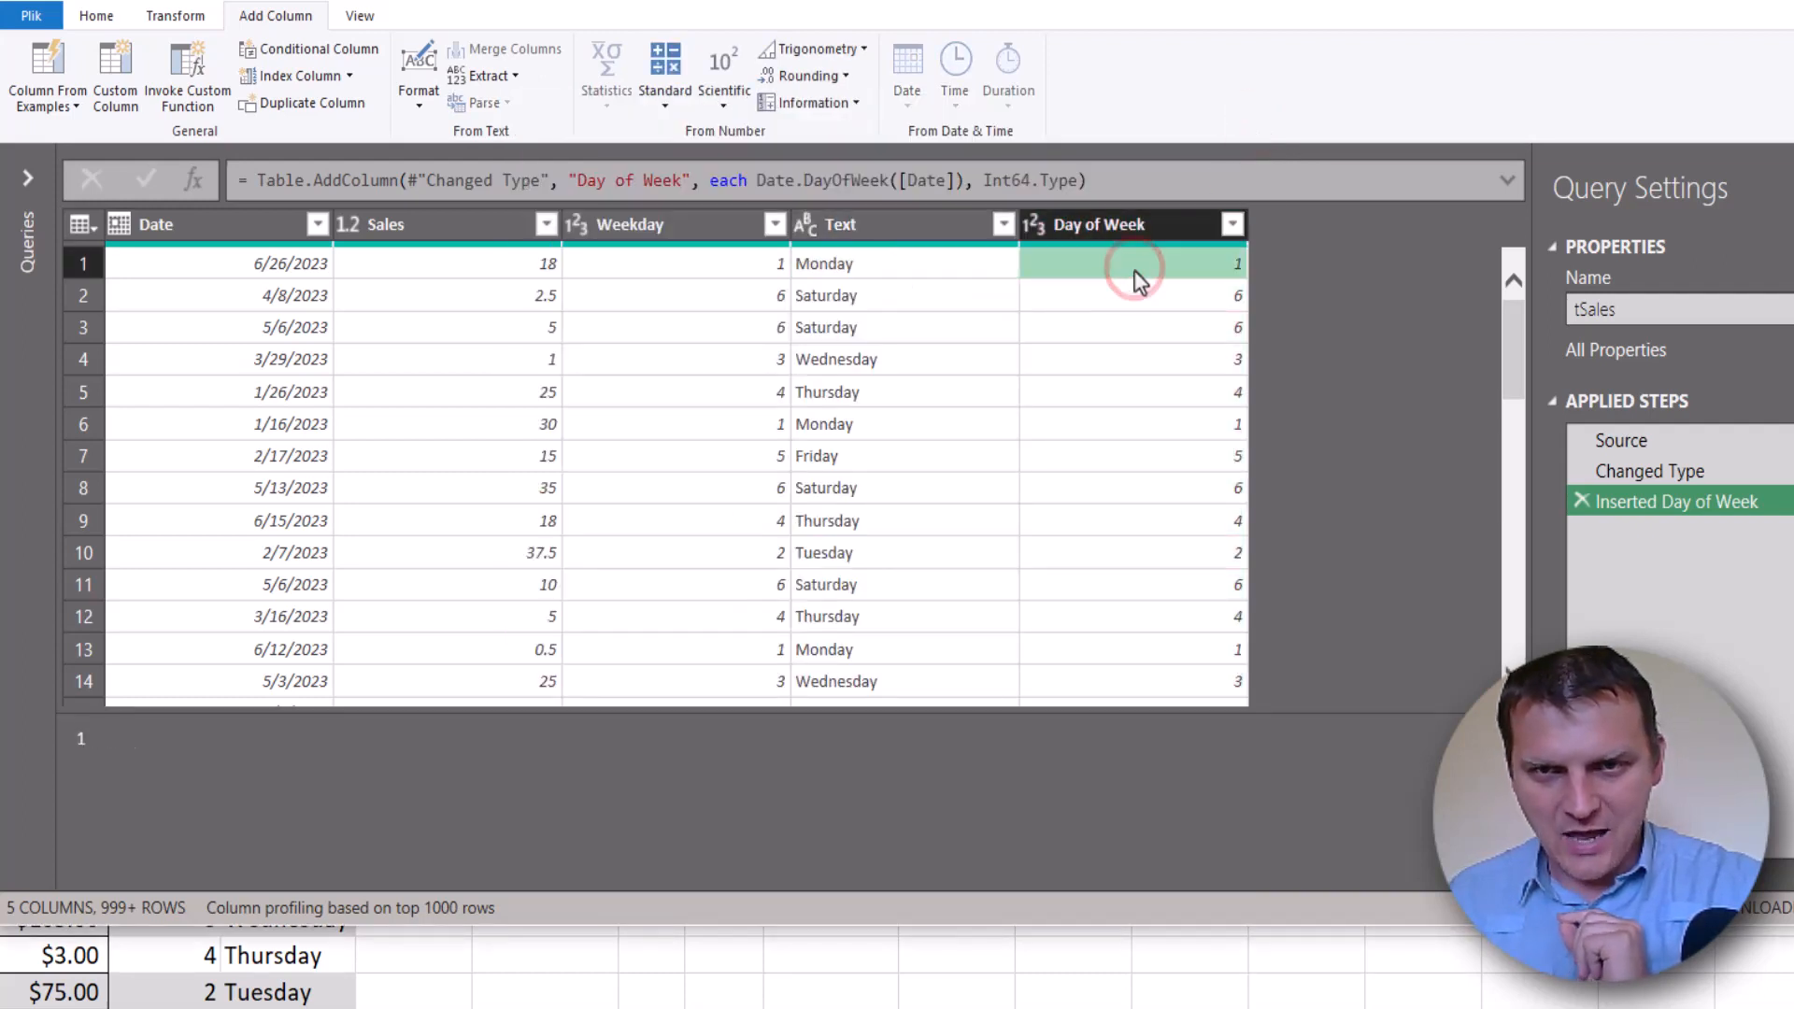
pyautogui.scroll(-2, 1342, 411)
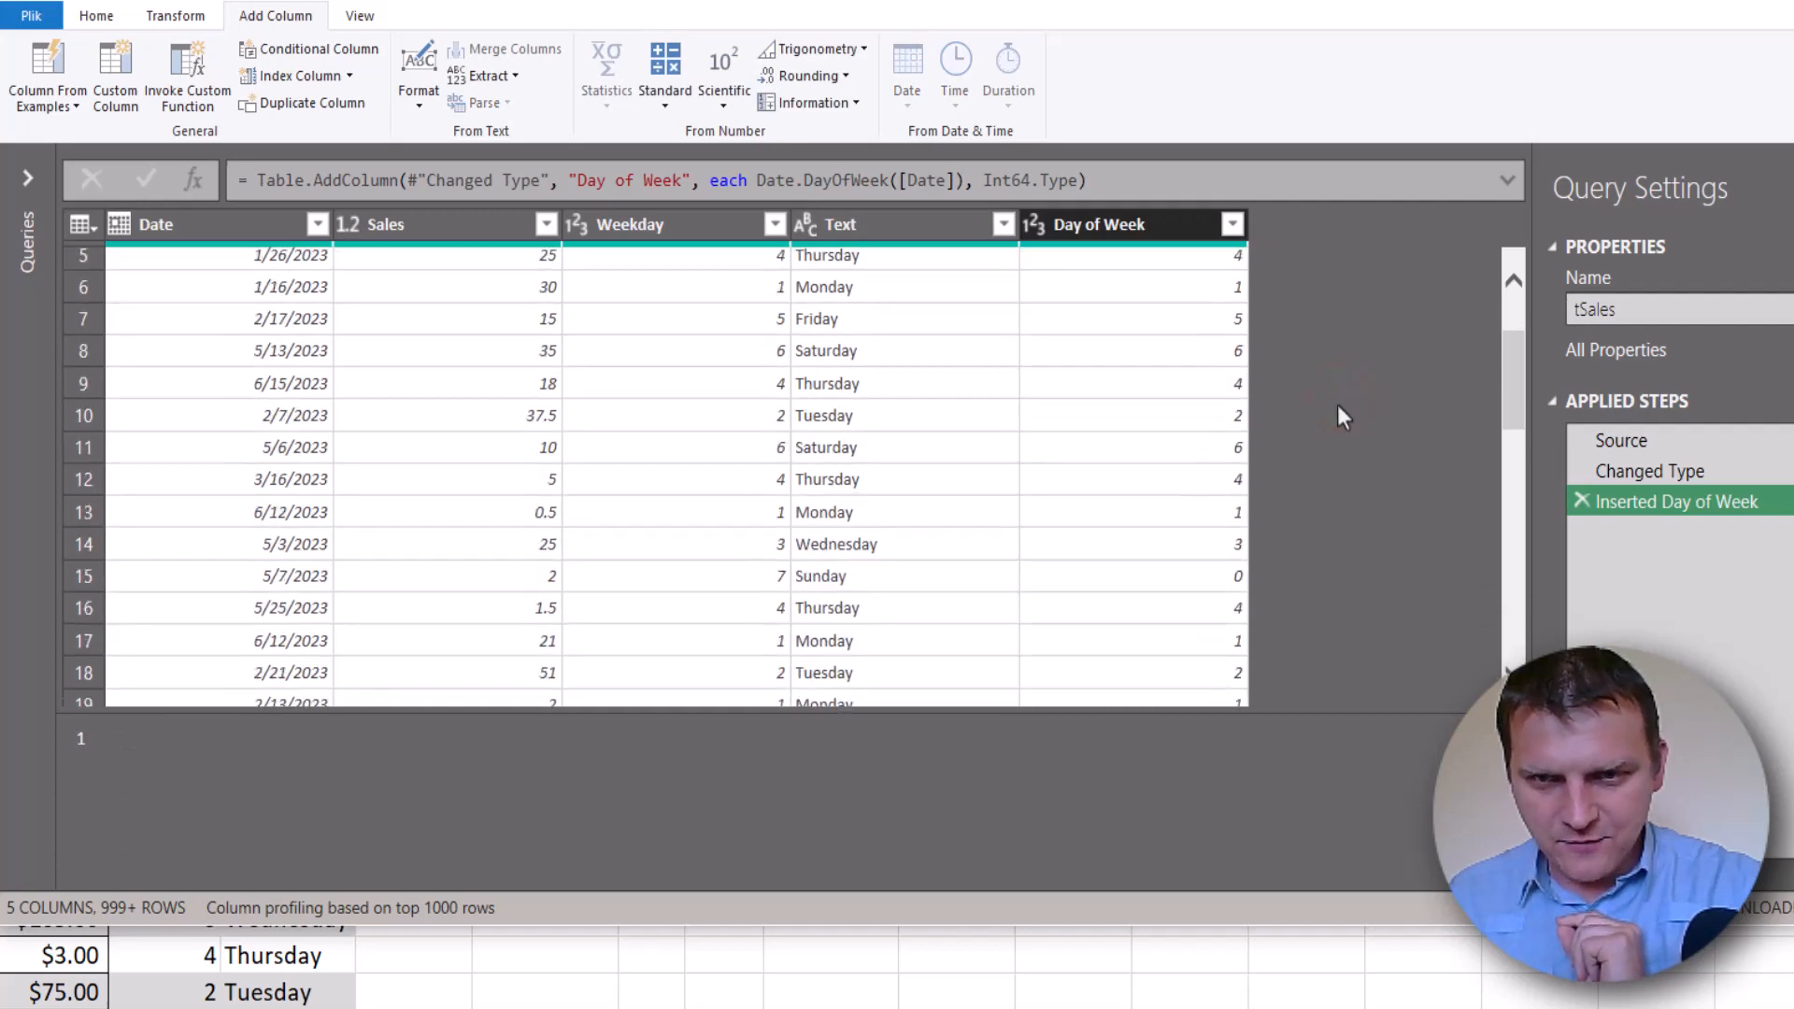
pyautogui.click(872, 585)
pyautogui.click(1220, 581)
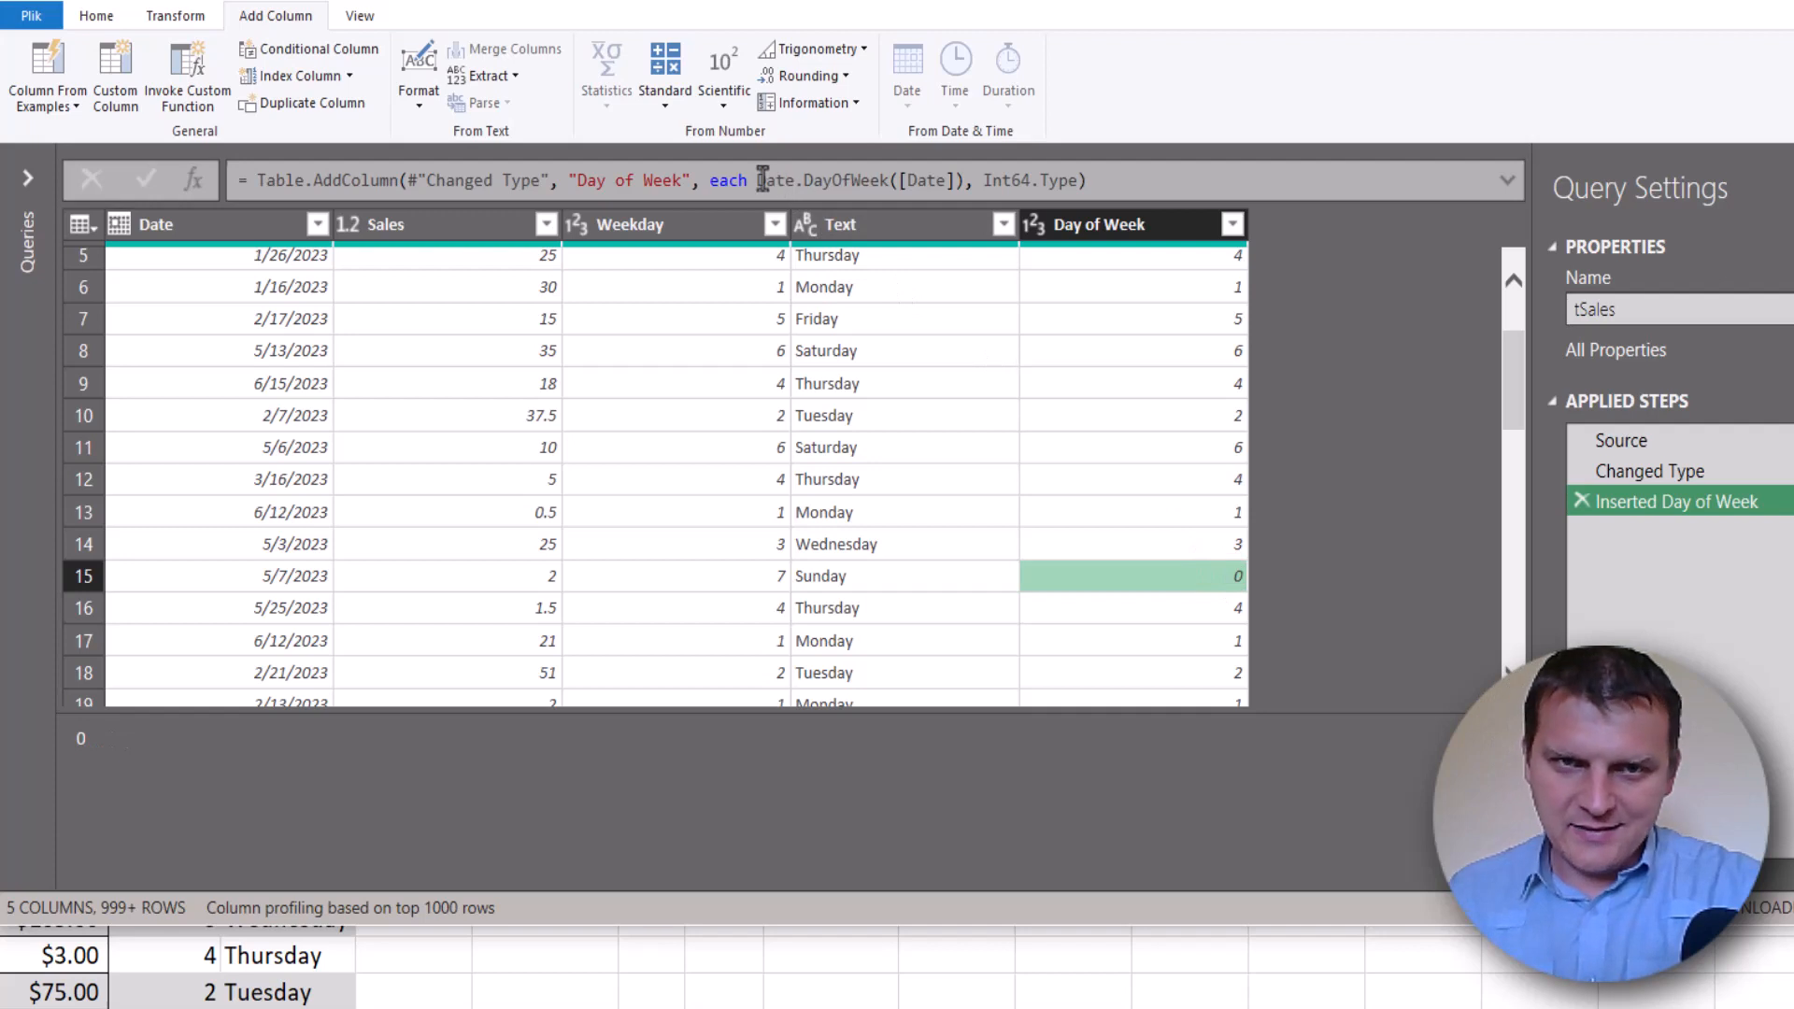
# Add Day.Monday as the second argument of Date.DayOfWeek in the column formula so that weeks start on Monday
pyautogui.moveTo(757, 180); pyautogui.dragTo(891, 184)
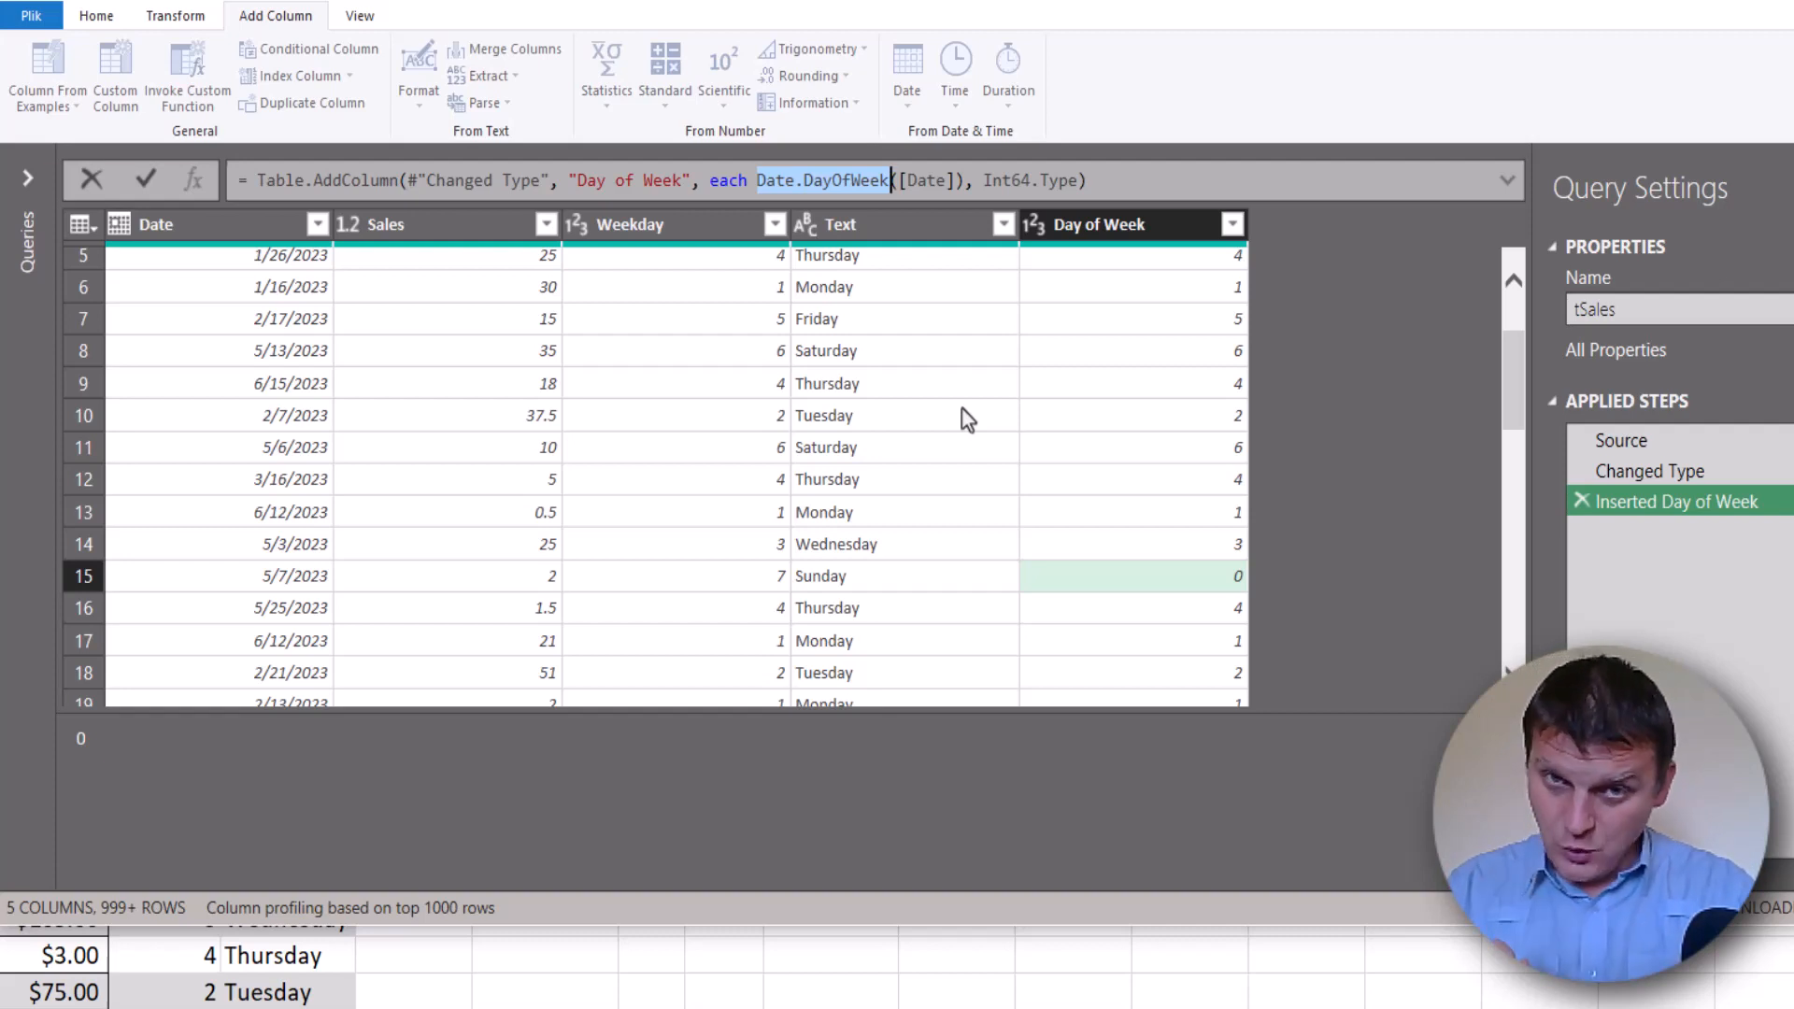
pyautogui.press('Right')
pyautogui.press('Right')
pyautogui.press('Right')
pyautogui.press('Right')
pyautogui.press('Right')
pyautogui.press('Right')
pyautogui.press('Right')
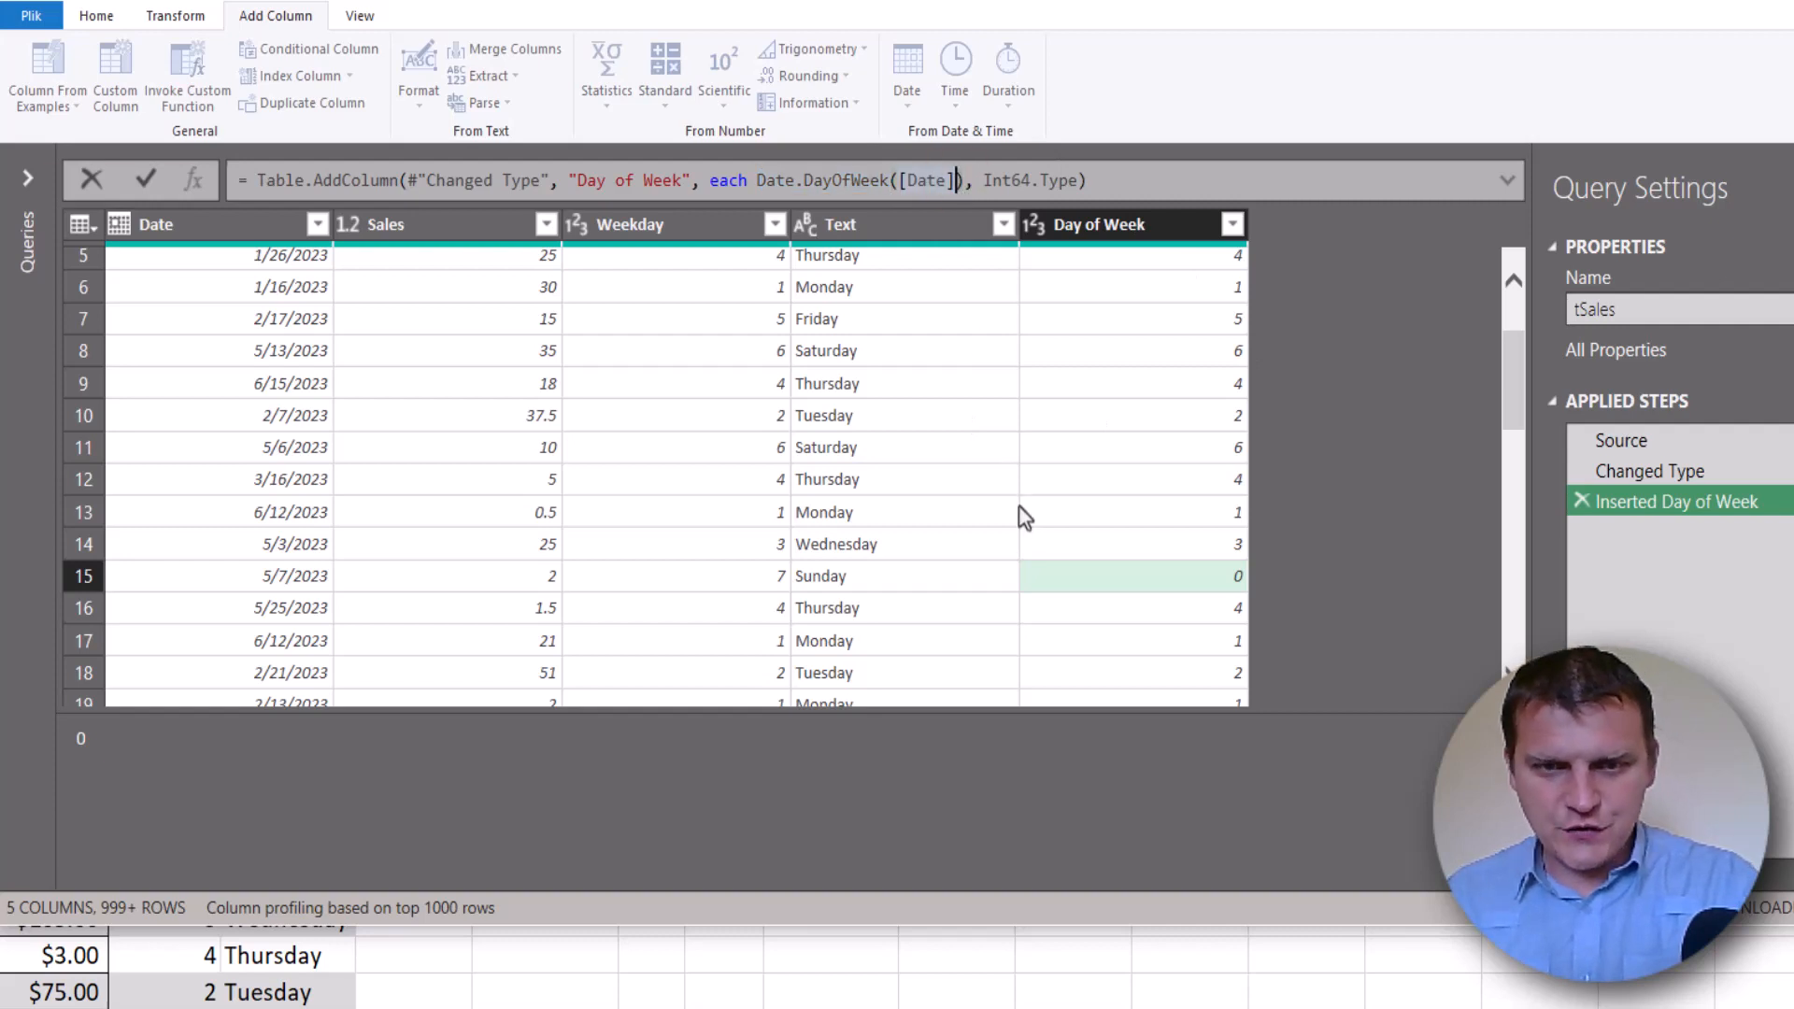
pyautogui.write(',')
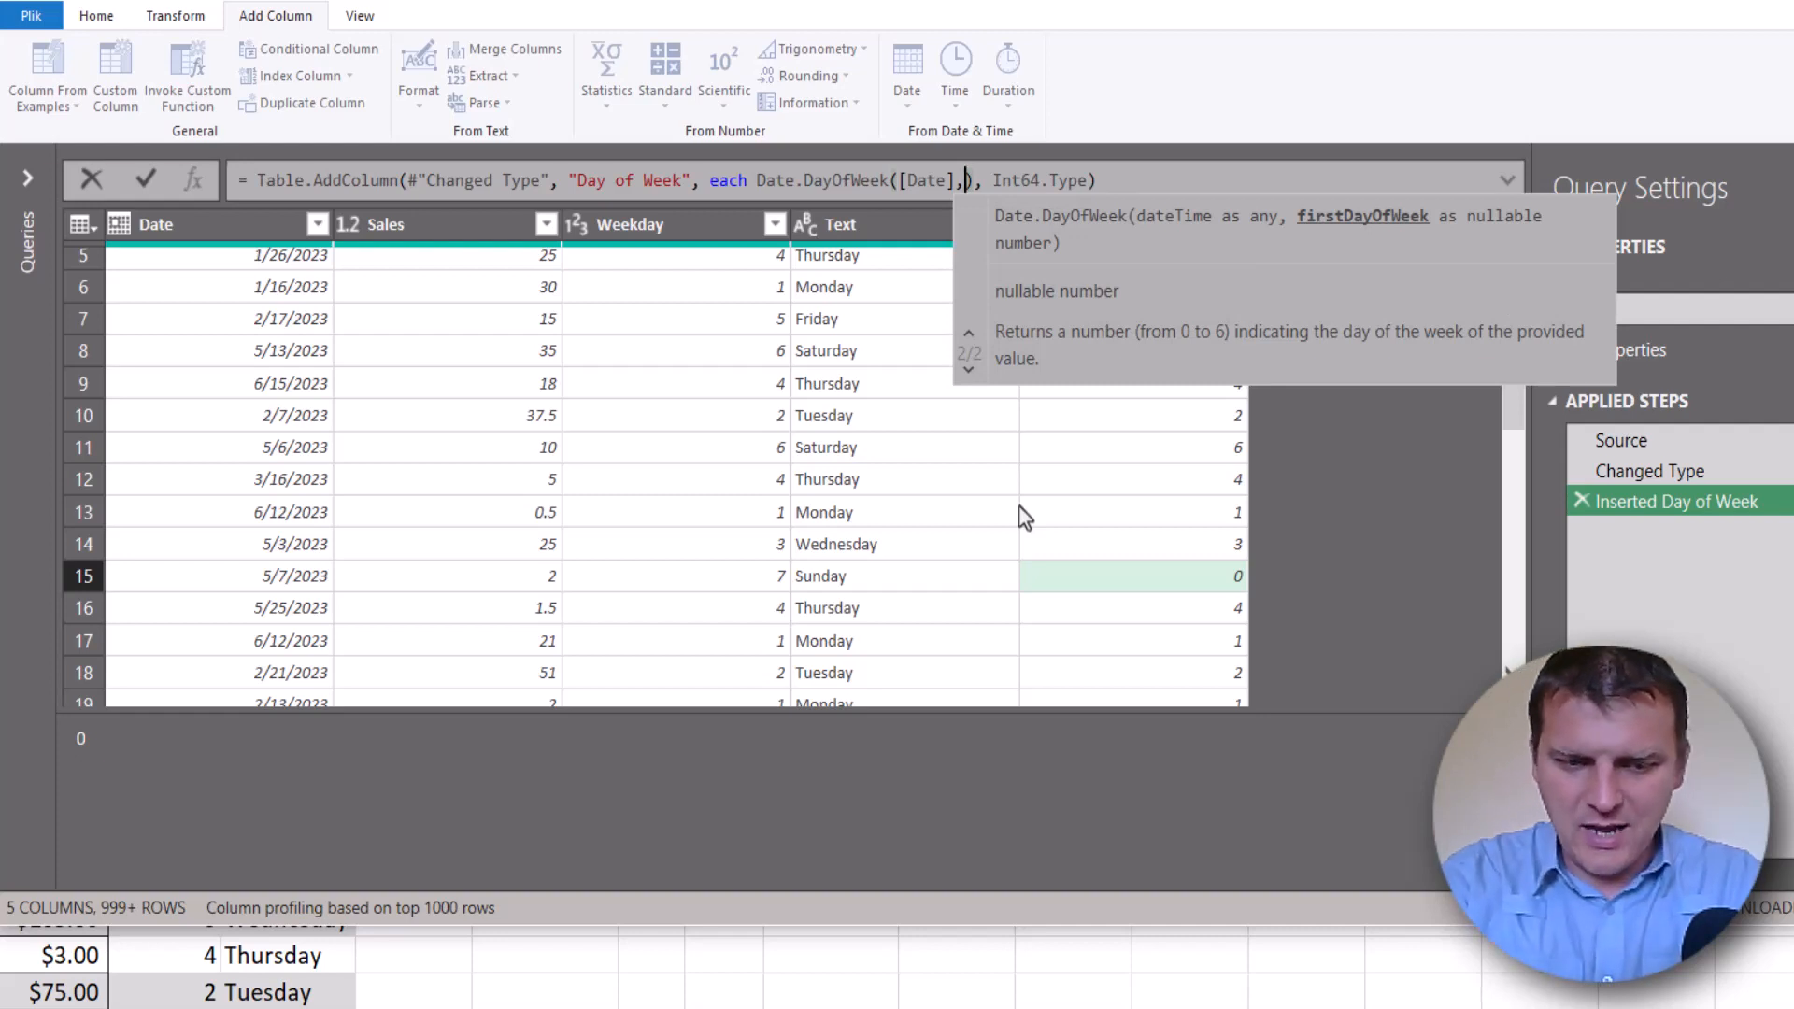
pyautogui.write('Day')
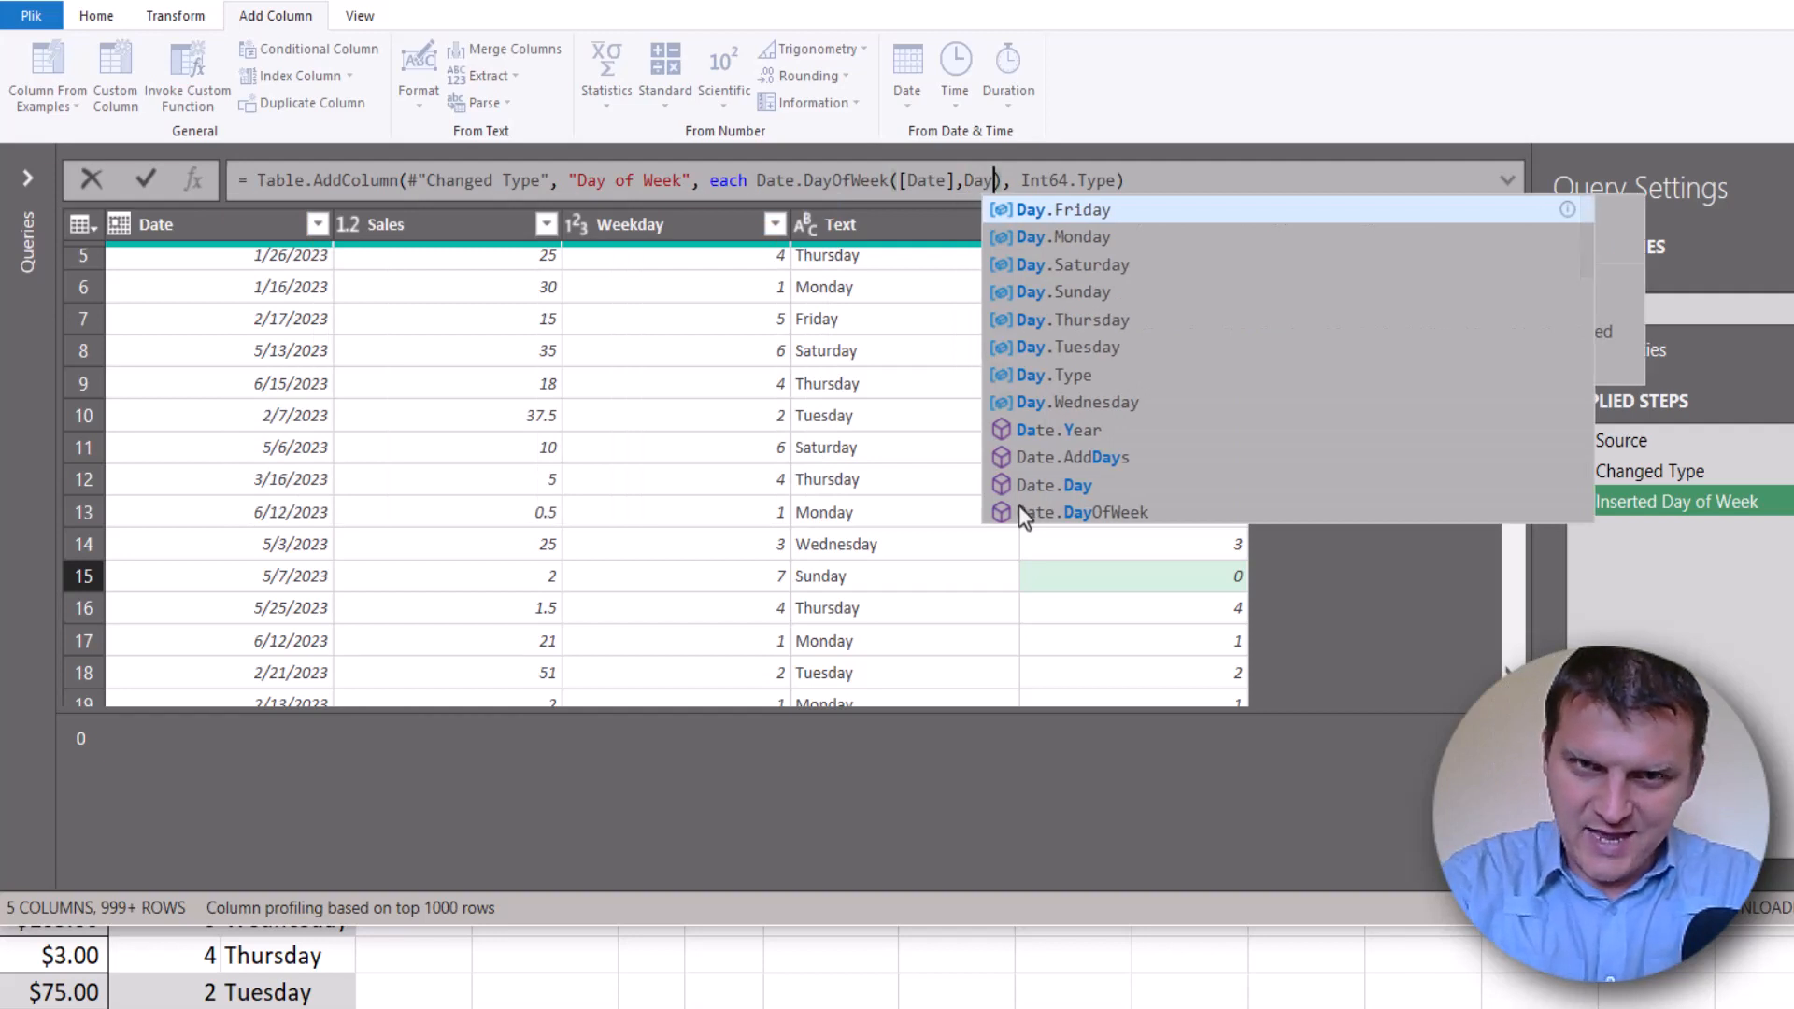
pyautogui.write('.Mon')
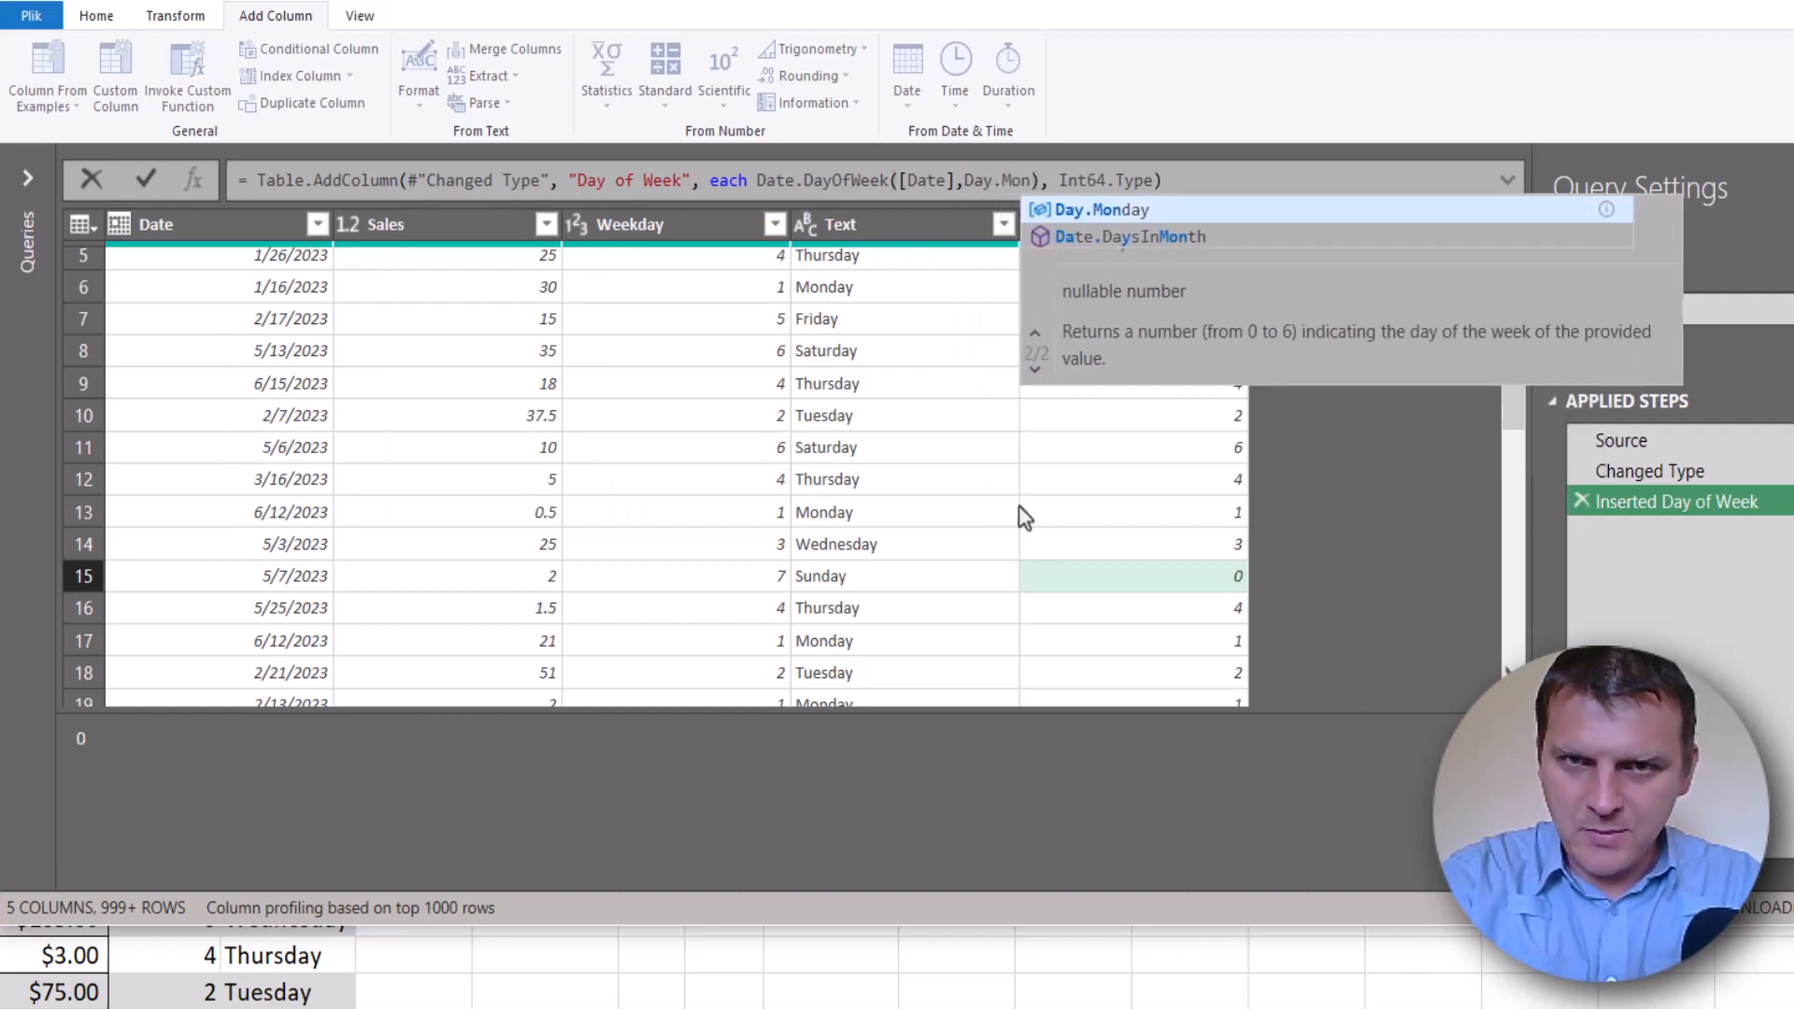
pyautogui.write('day')
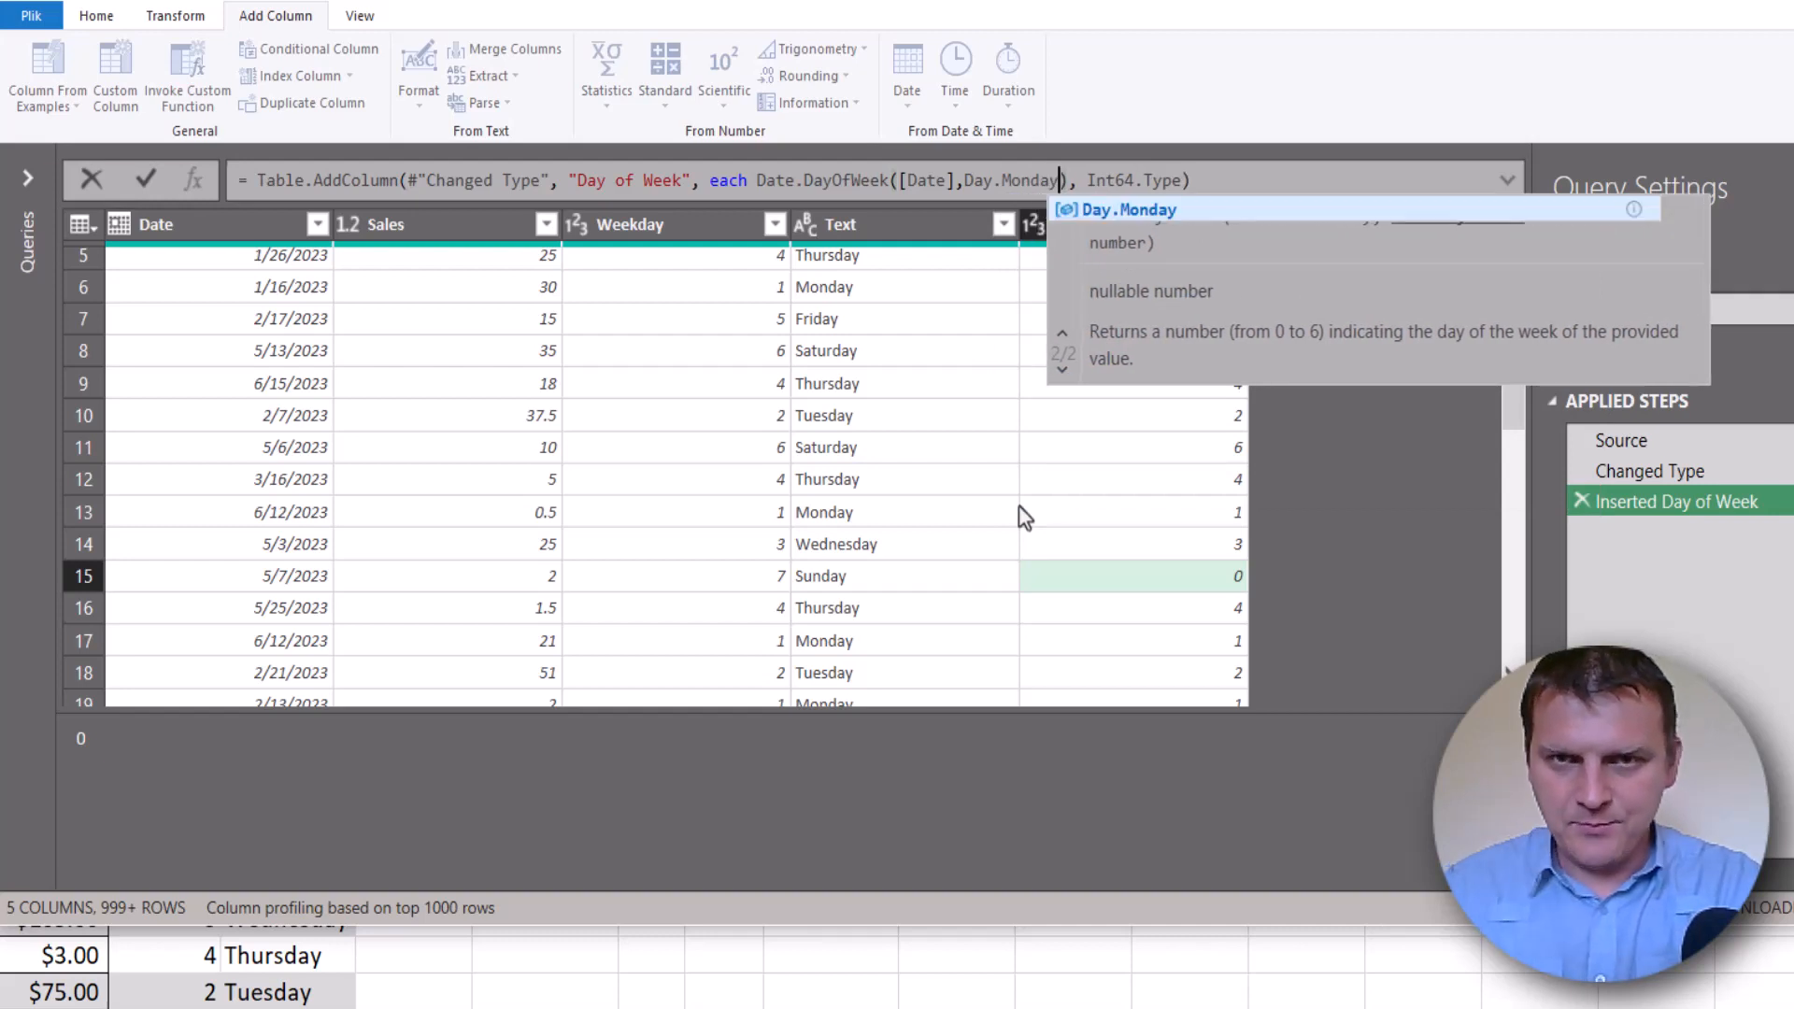
pyautogui.click(1096, 180)
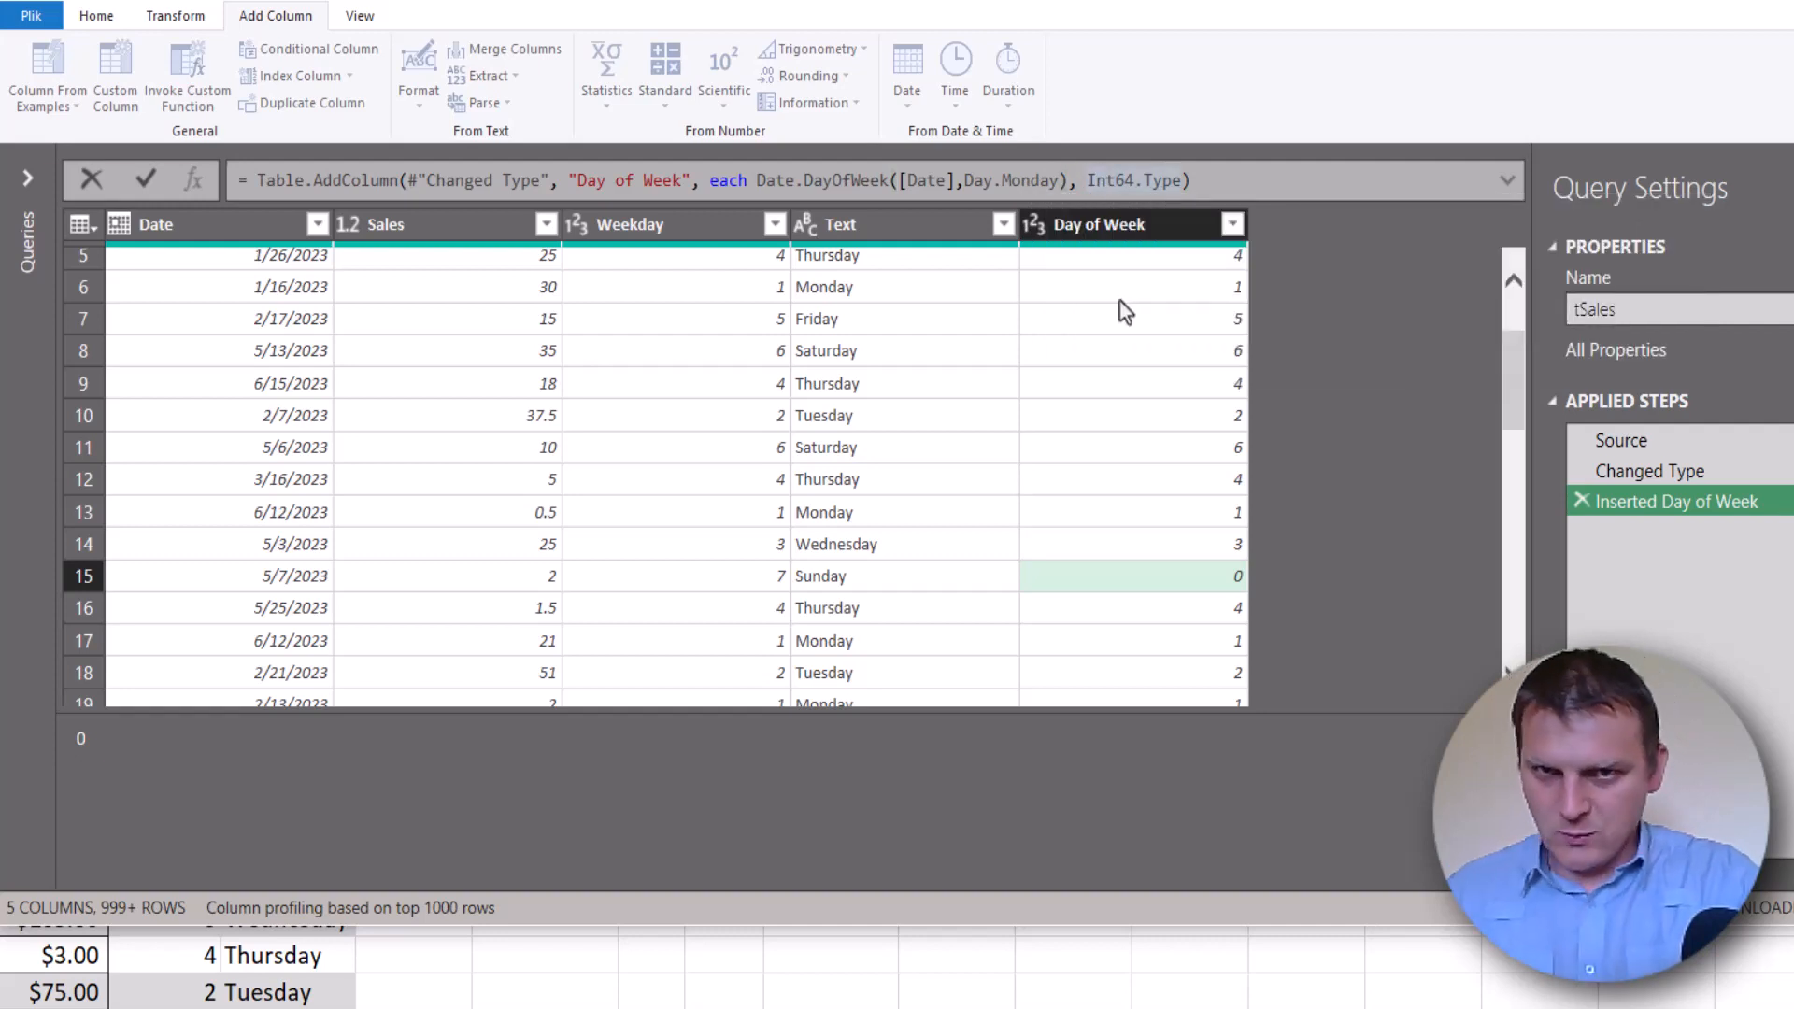
pyautogui.click(1242, 180)
pyautogui.press('Return')
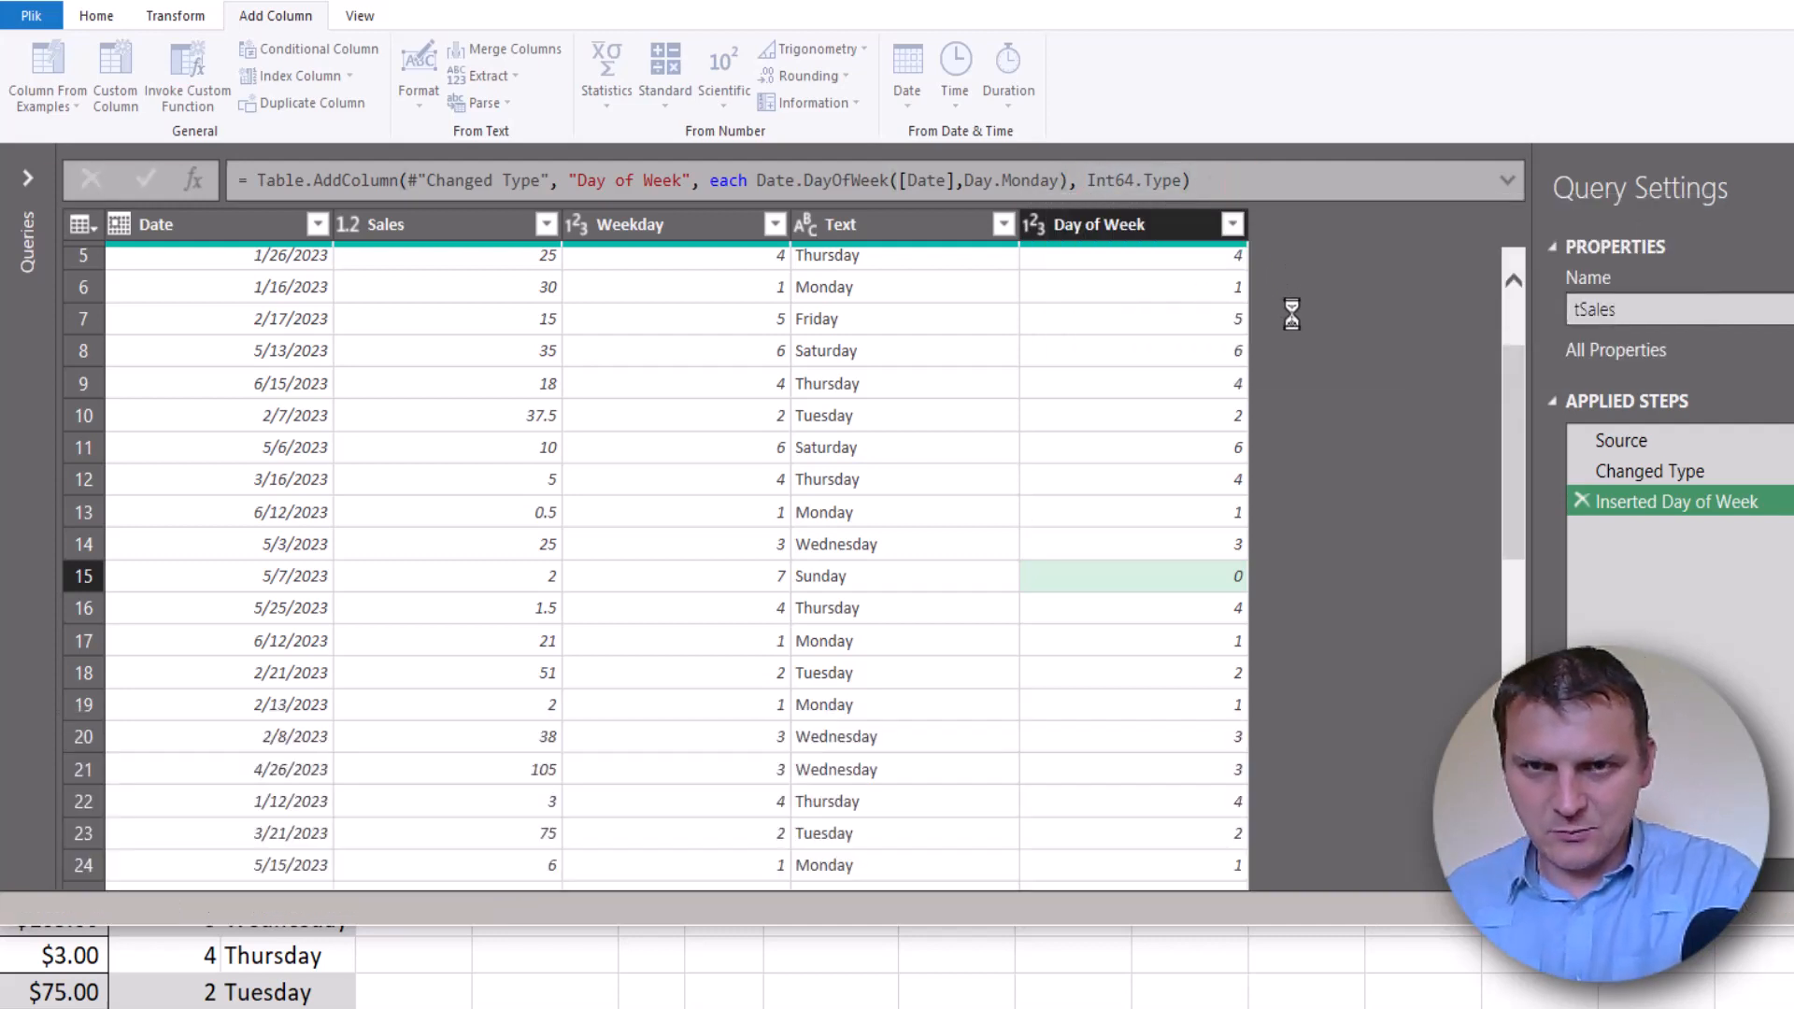
pyautogui.click(1189, 272)
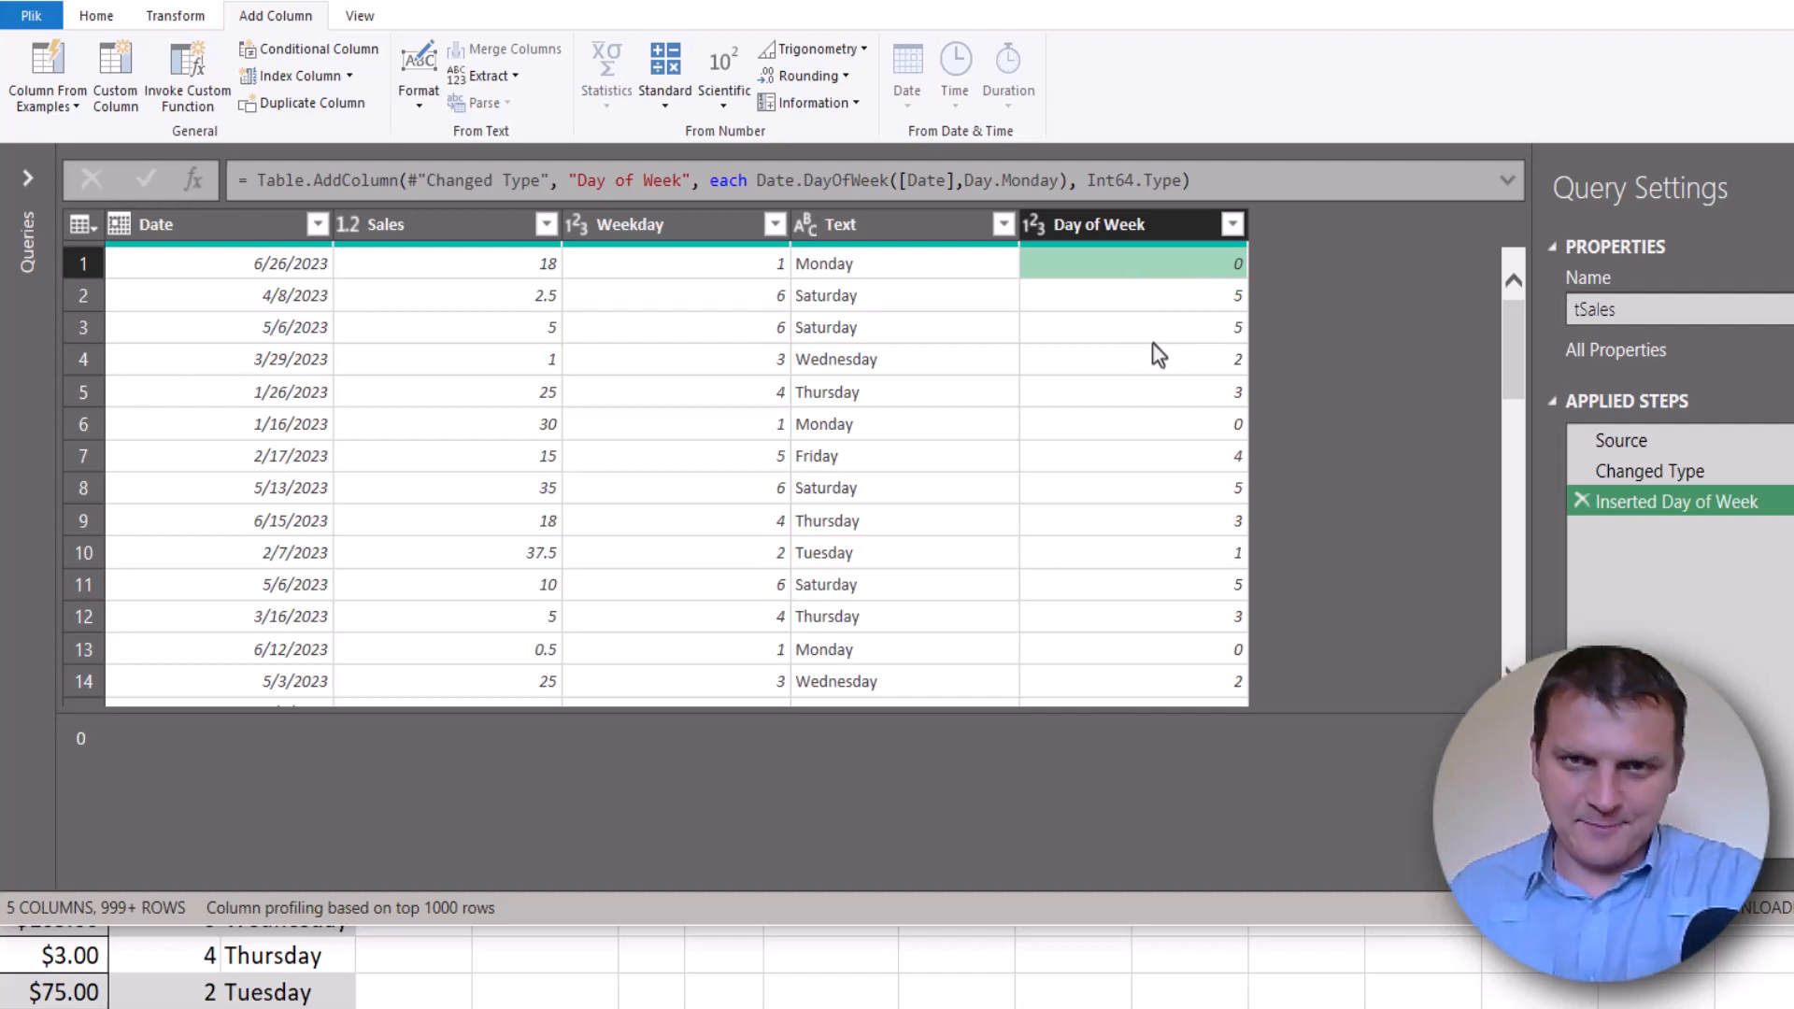
# Add a column with the name of the day extracted from the Date column
pyautogui.click(201, 229)
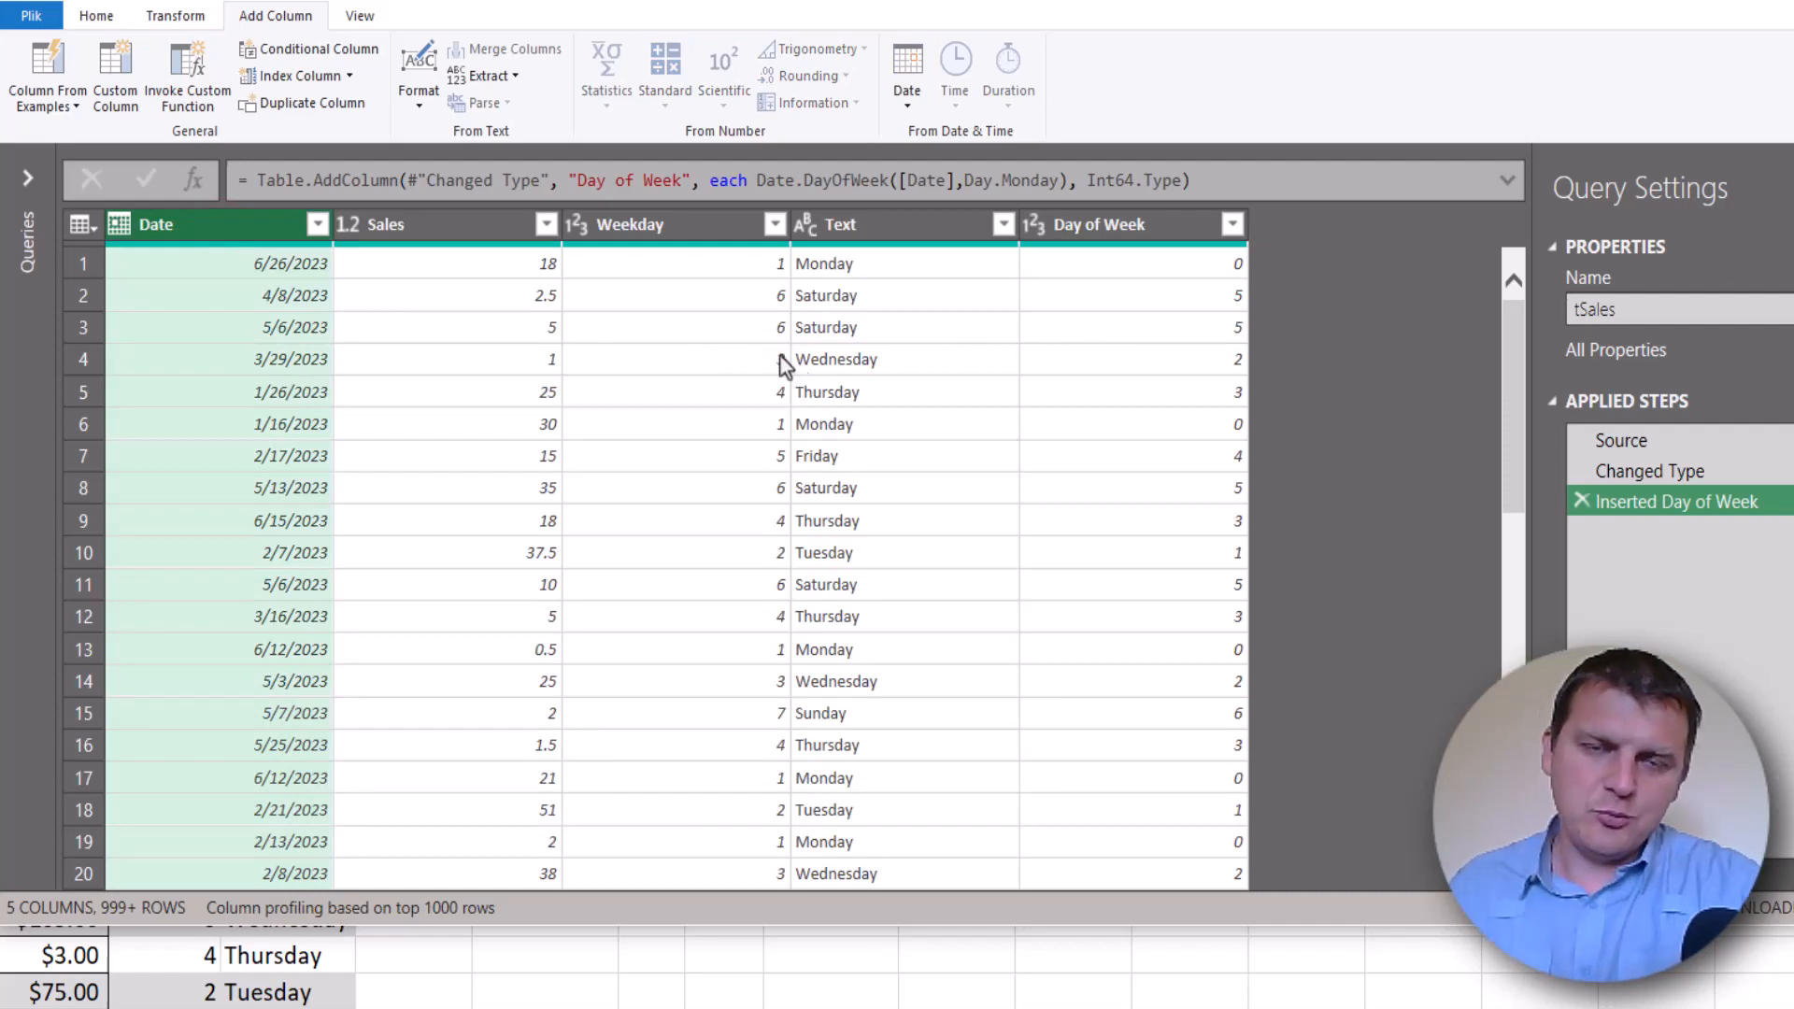
pyautogui.click(893, 223)
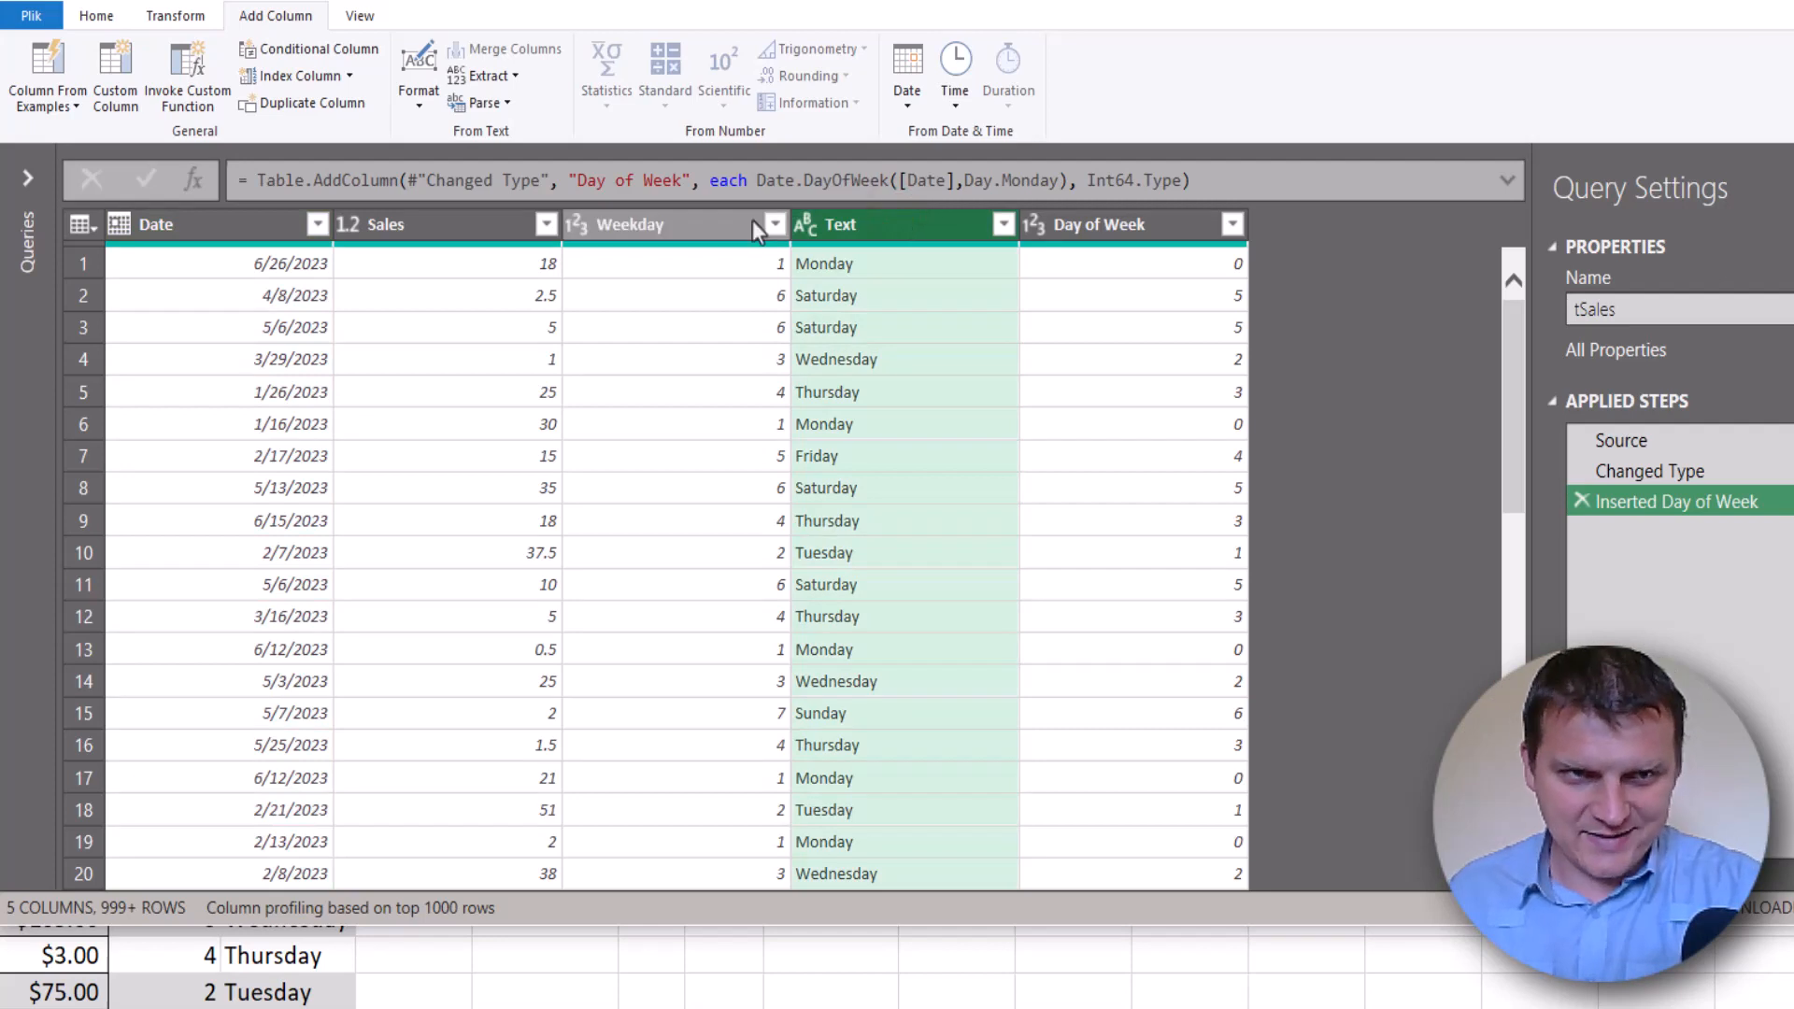
pyautogui.click(247, 223)
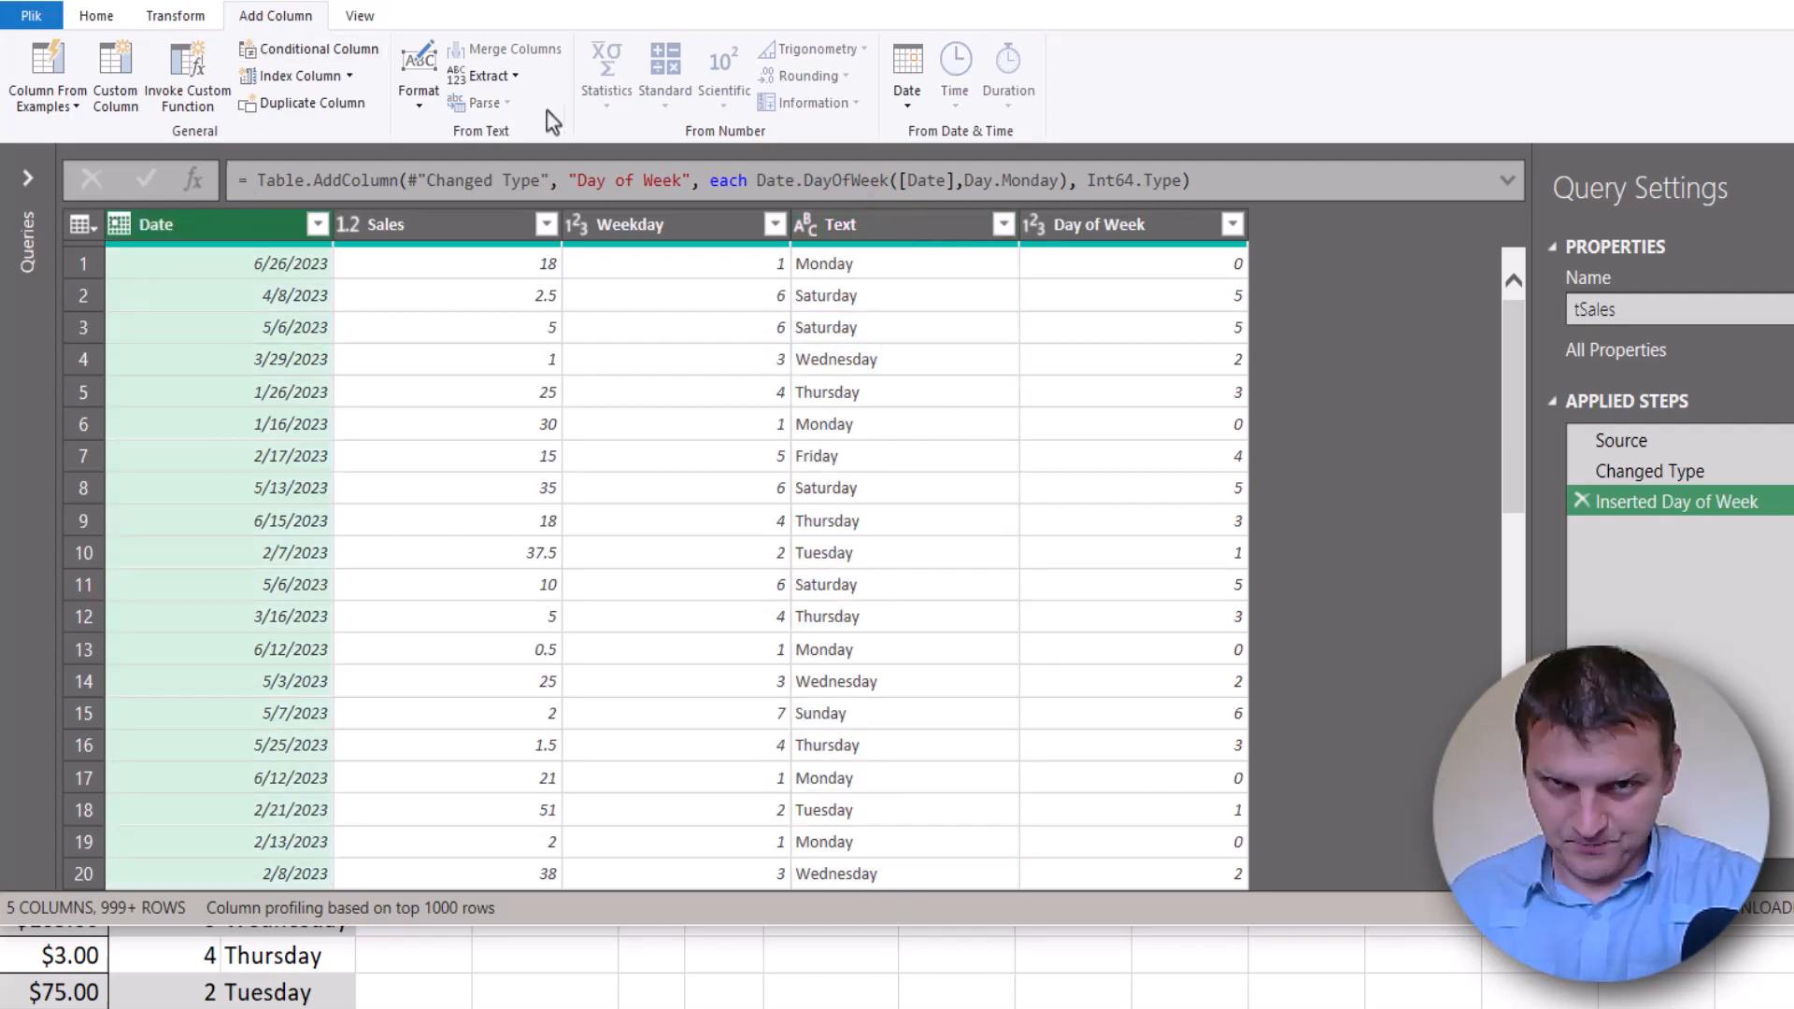
pyautogui.click(899, 102)
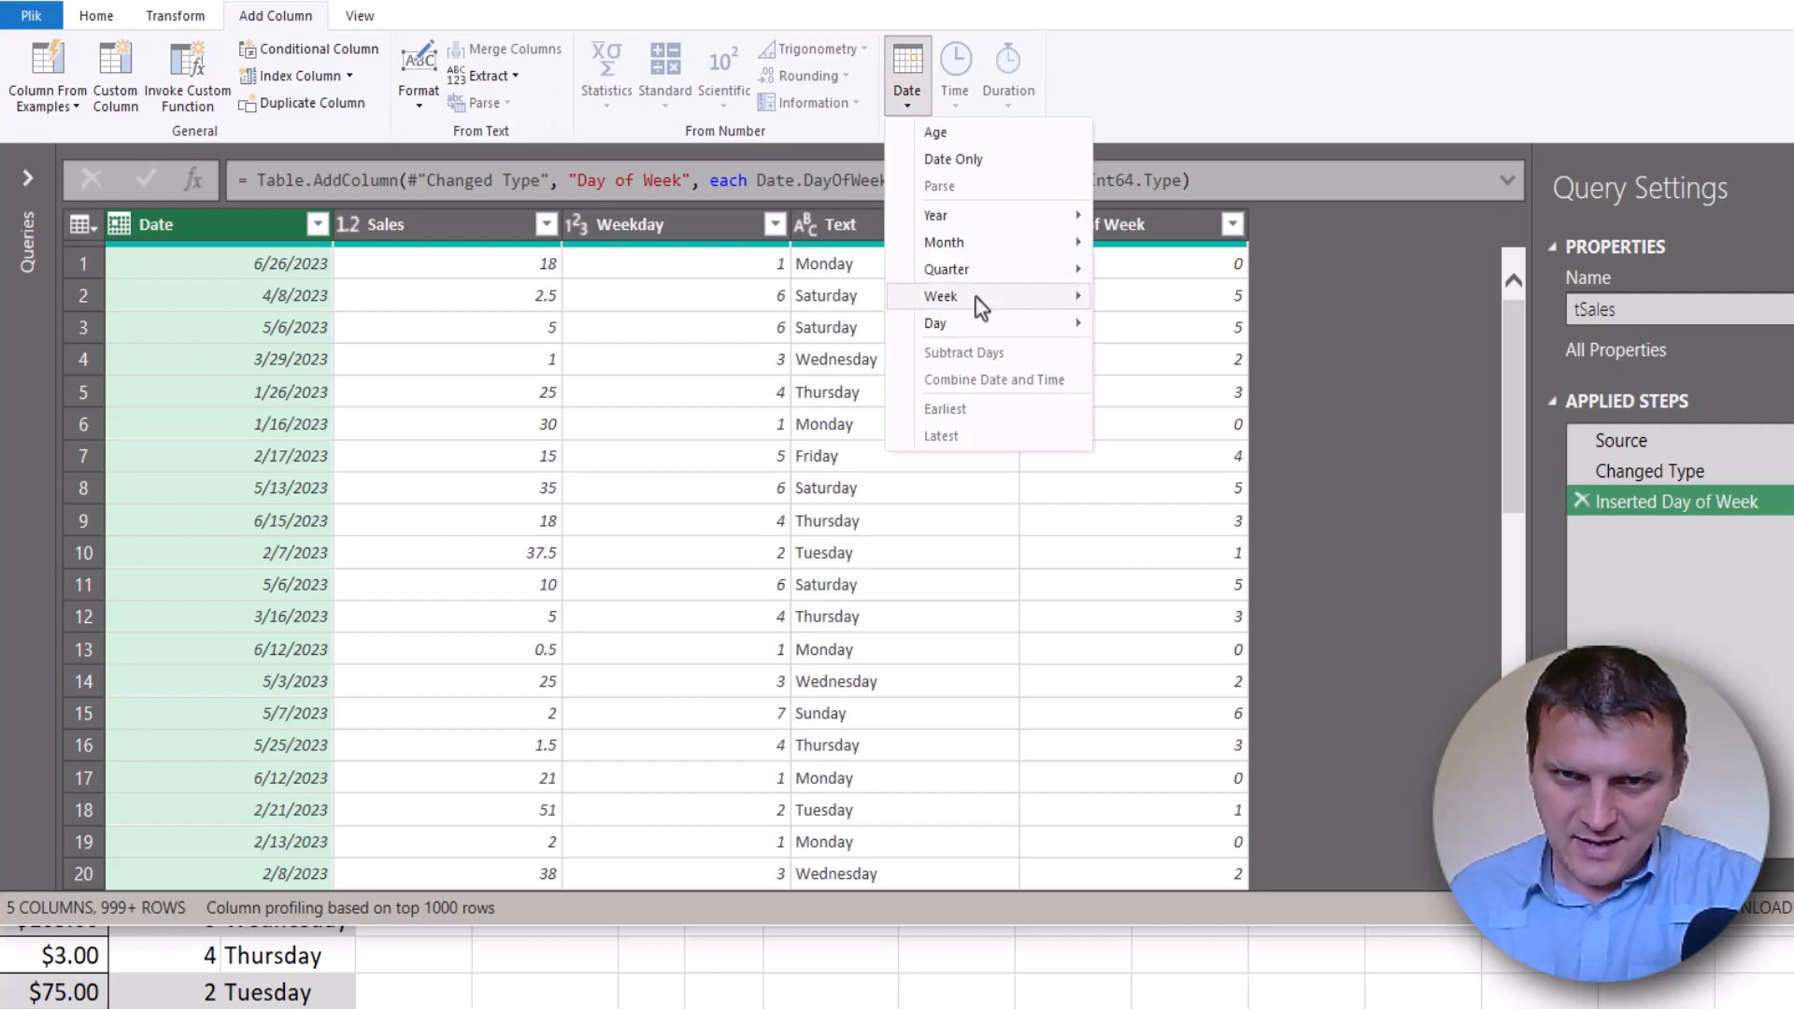
pyautogui.moveTo(979, 323)
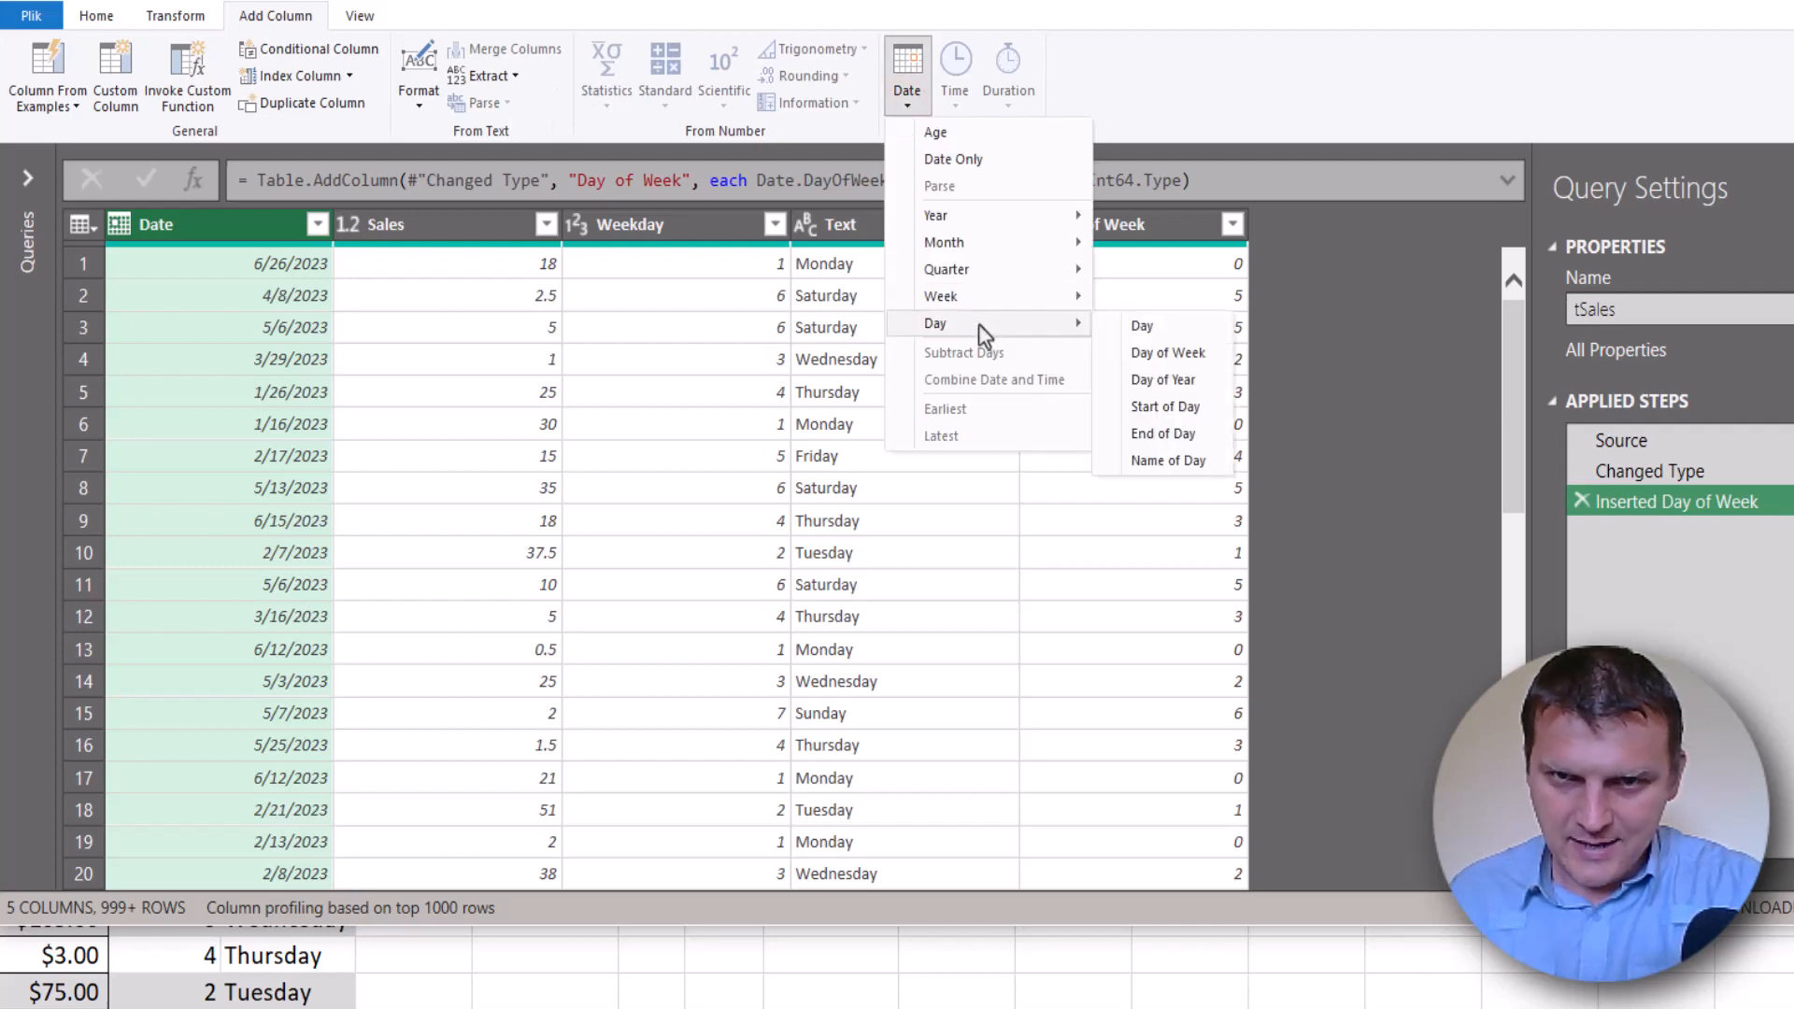
pyautogui.click(1166, 461)
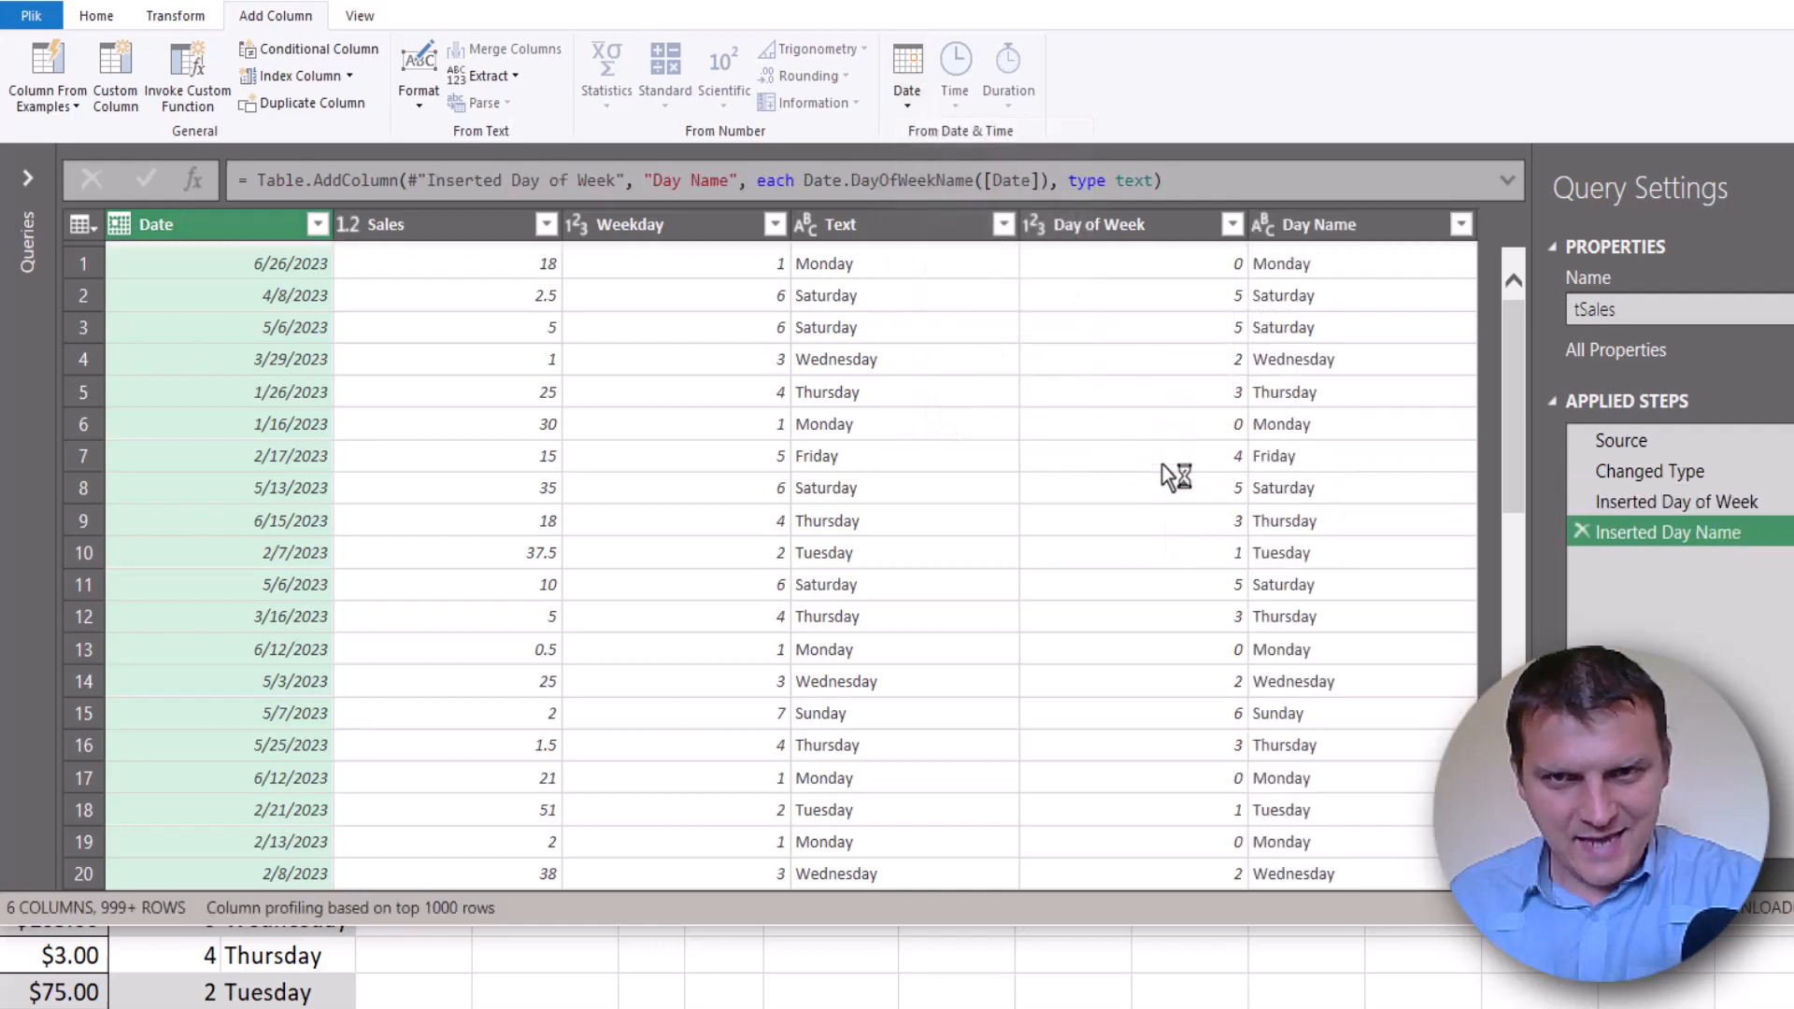
pyautogui.click(1351, 266)
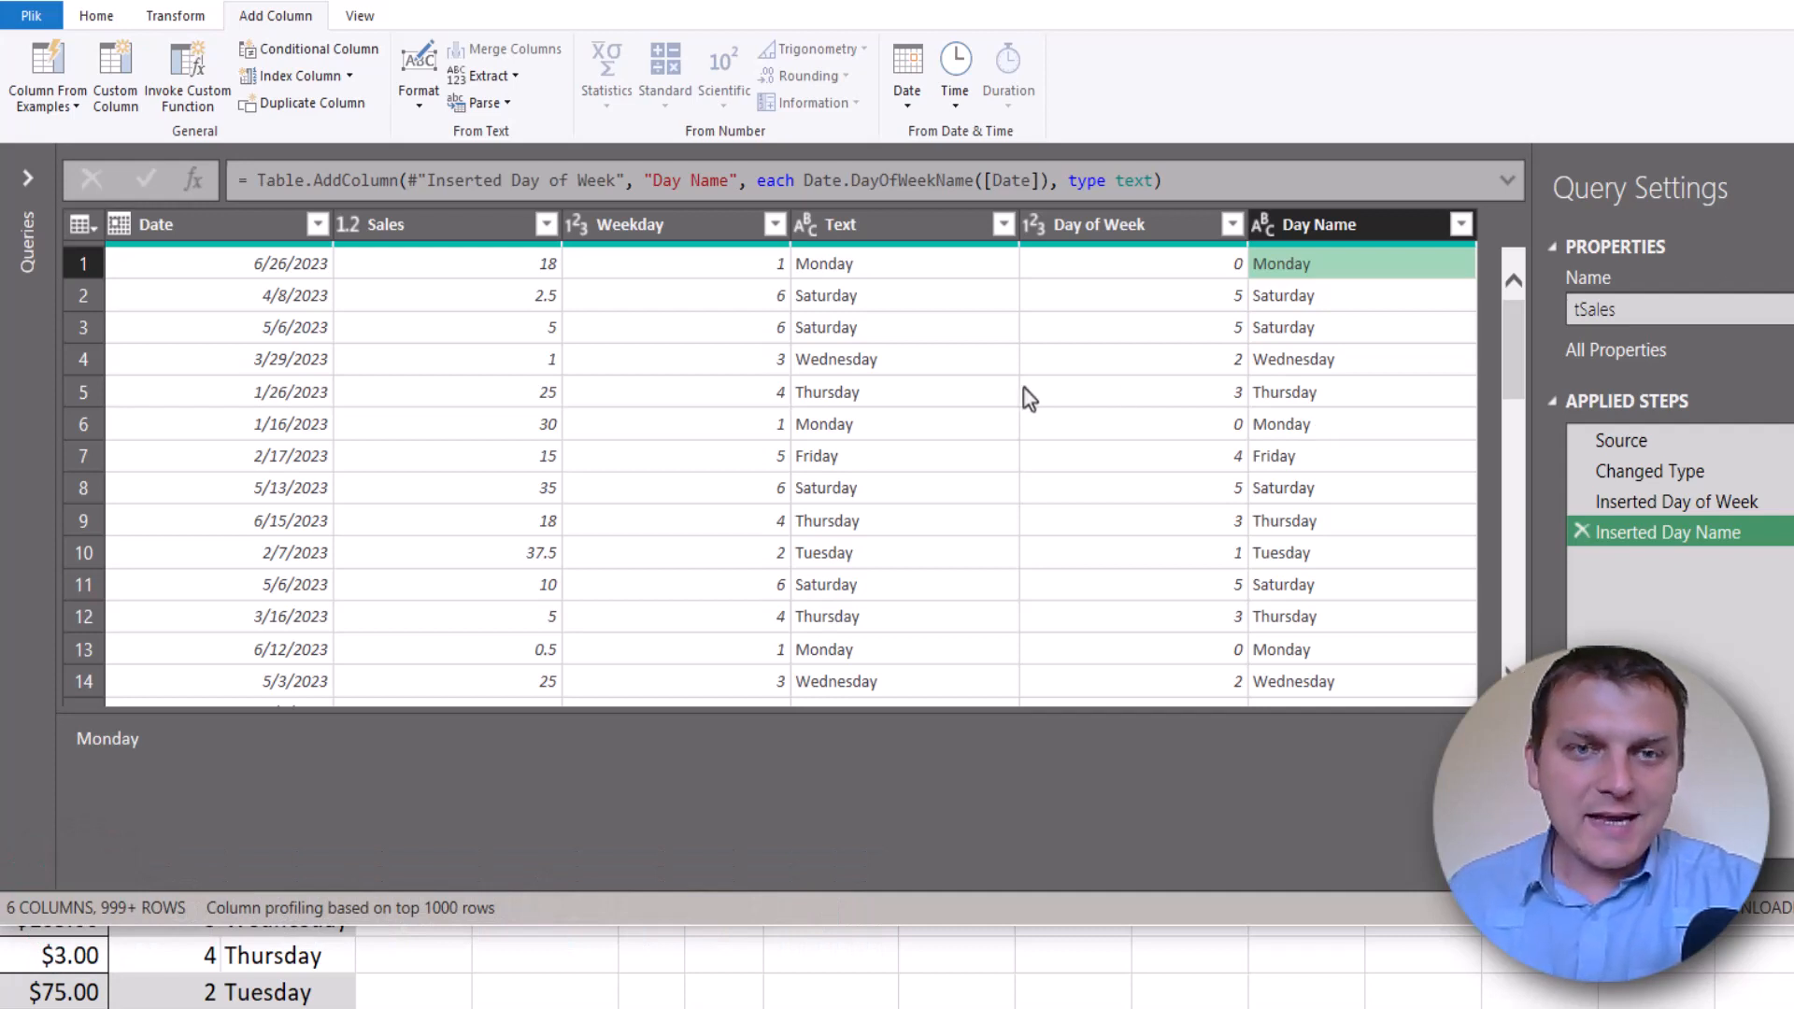
# Set up an advanced Group By on the Day Name column with a Count column that counts rows
pyautogui.click(96, 16)
pyautogui.click(1319, 226)
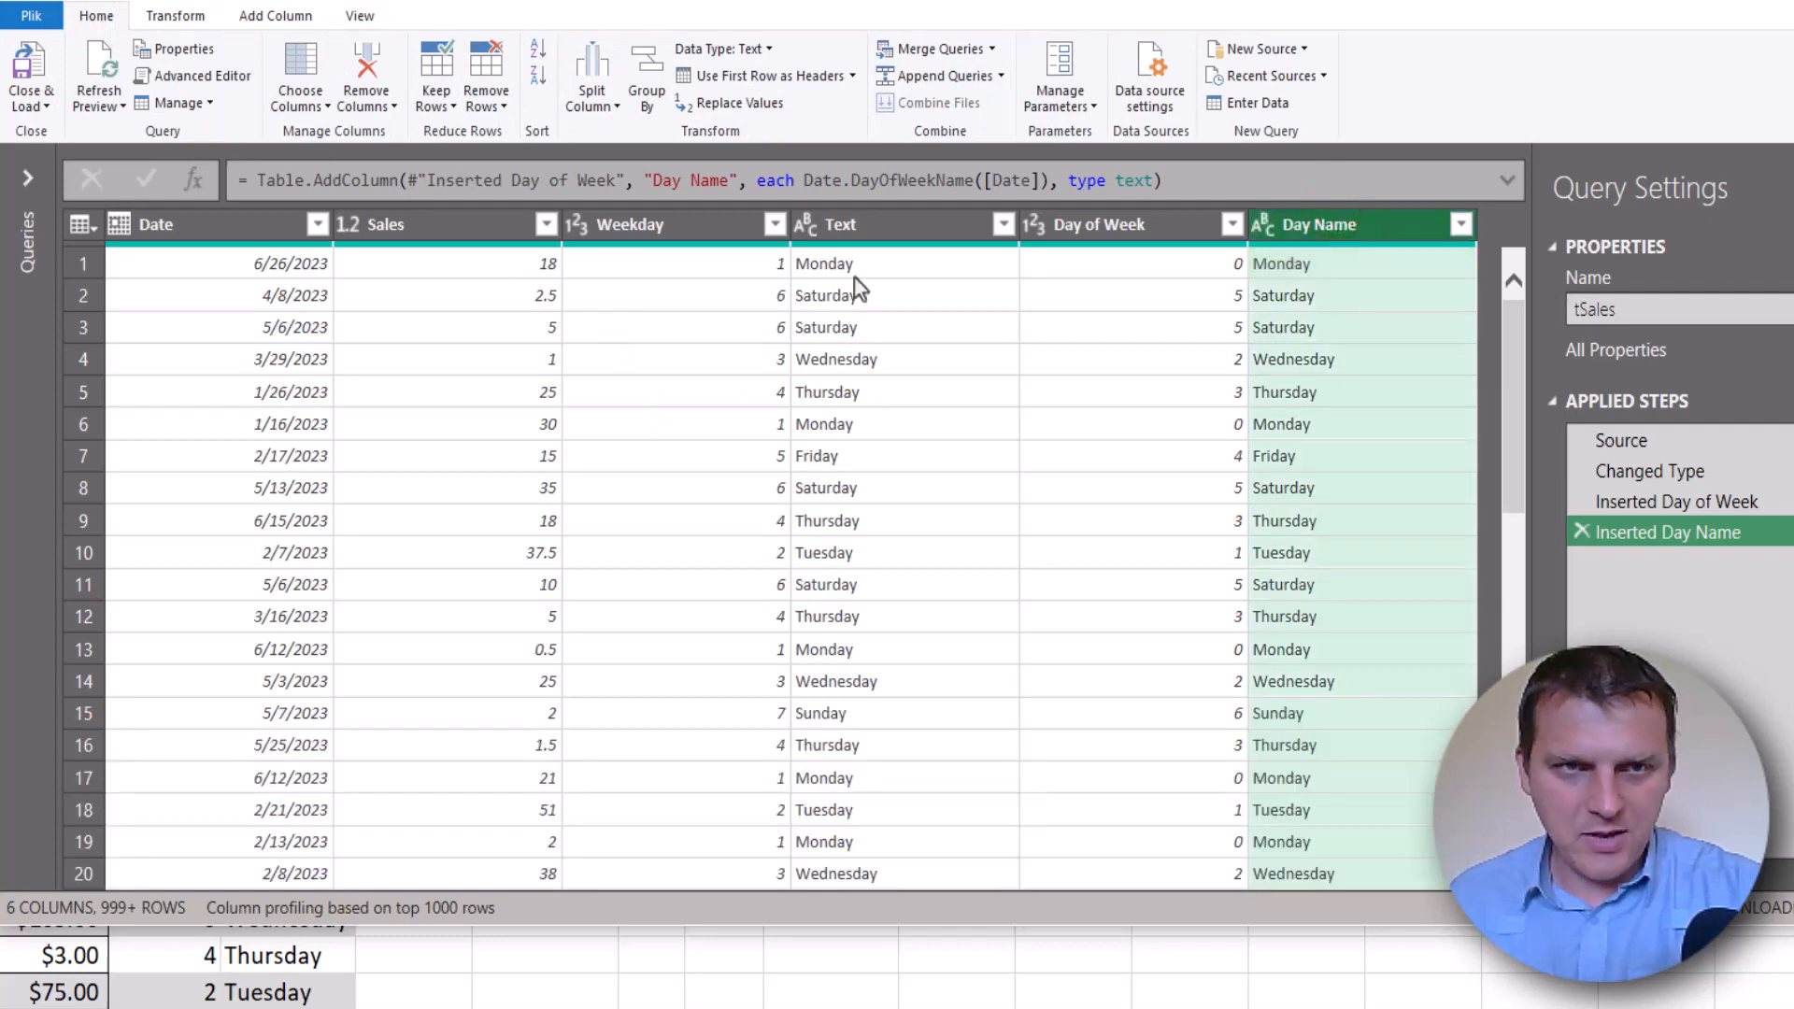
pyautogui.click(660, 77)
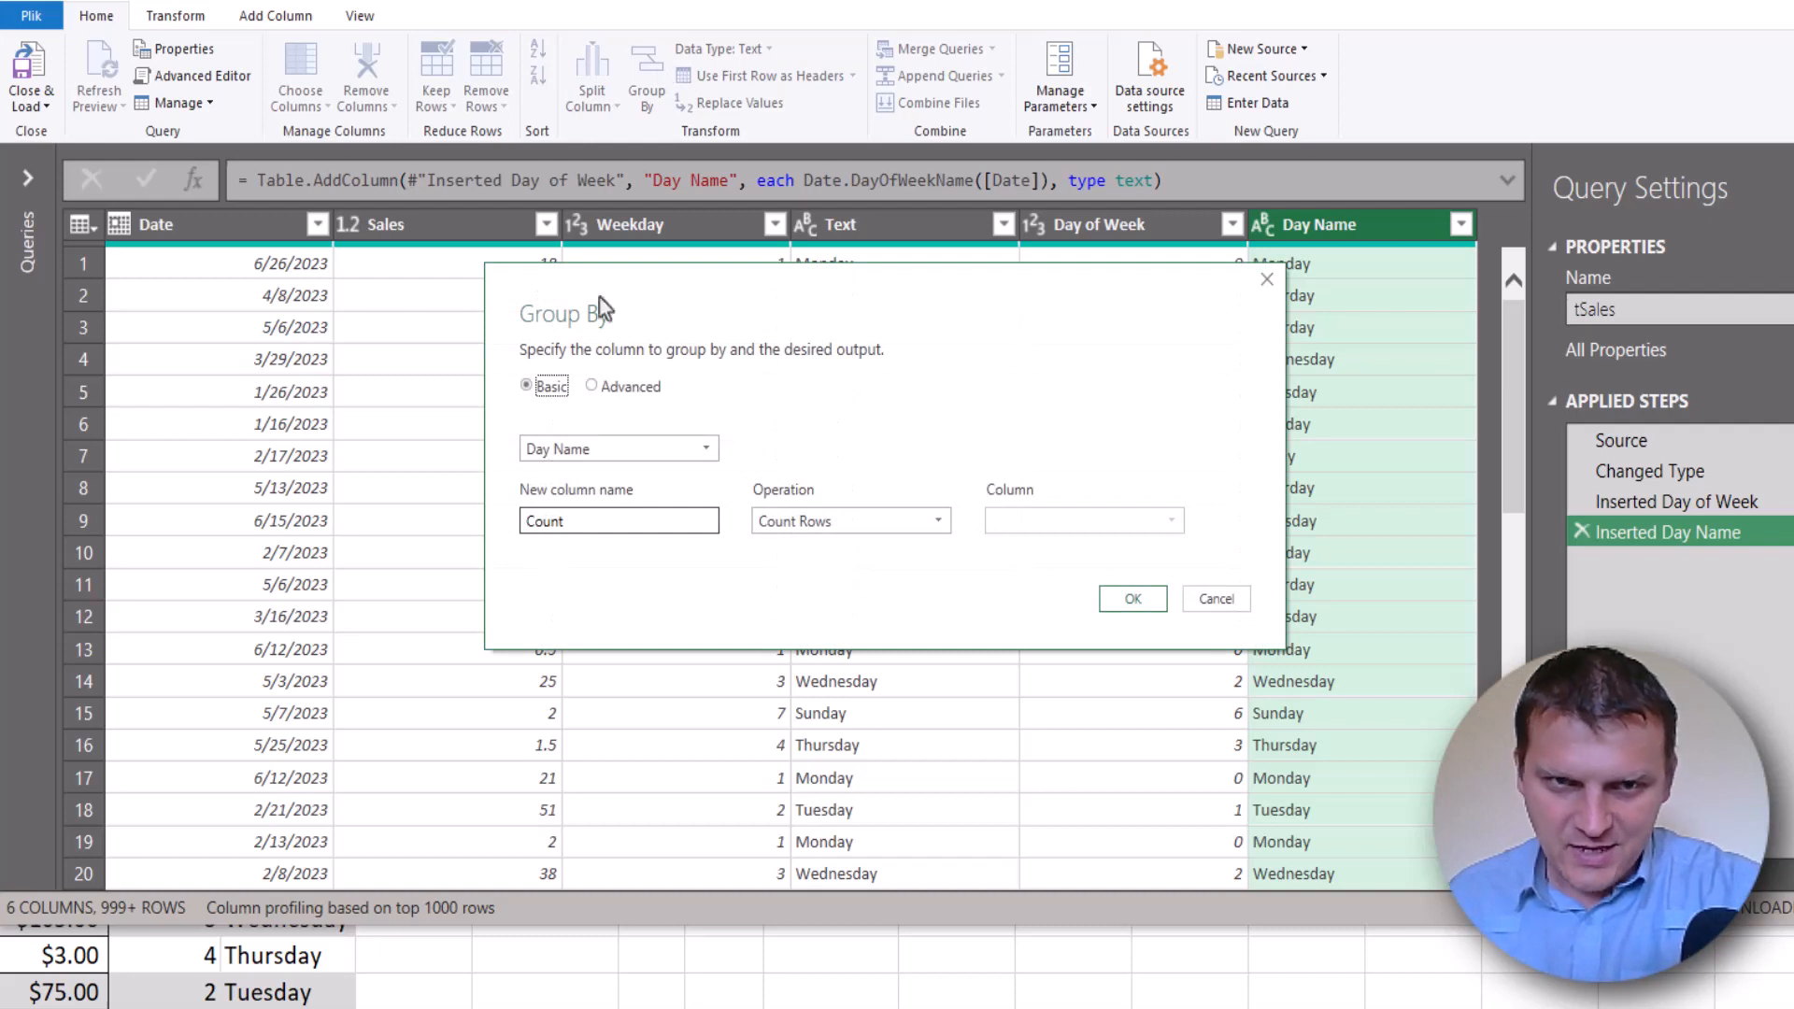
pyautogui.click(624, 390)
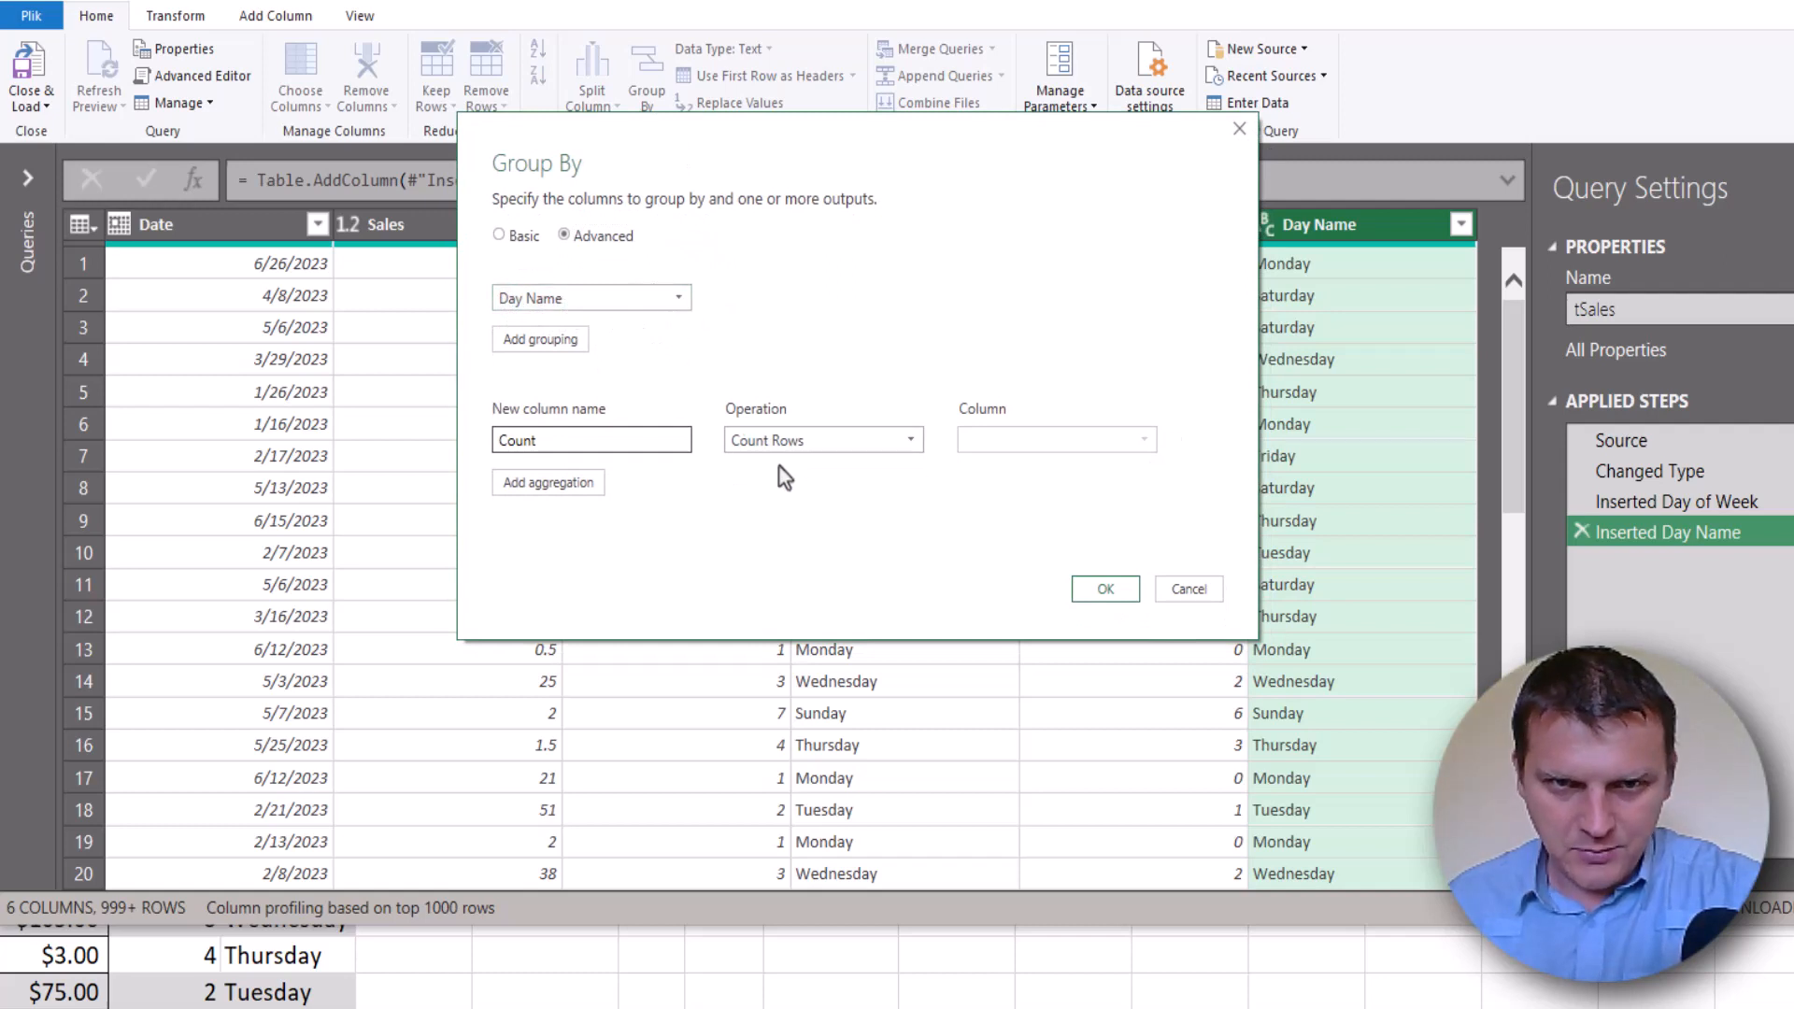
# Add a second aggregation named Sum that sums the Sales column, and apply the grouping
pyautogui.click(592, 487)
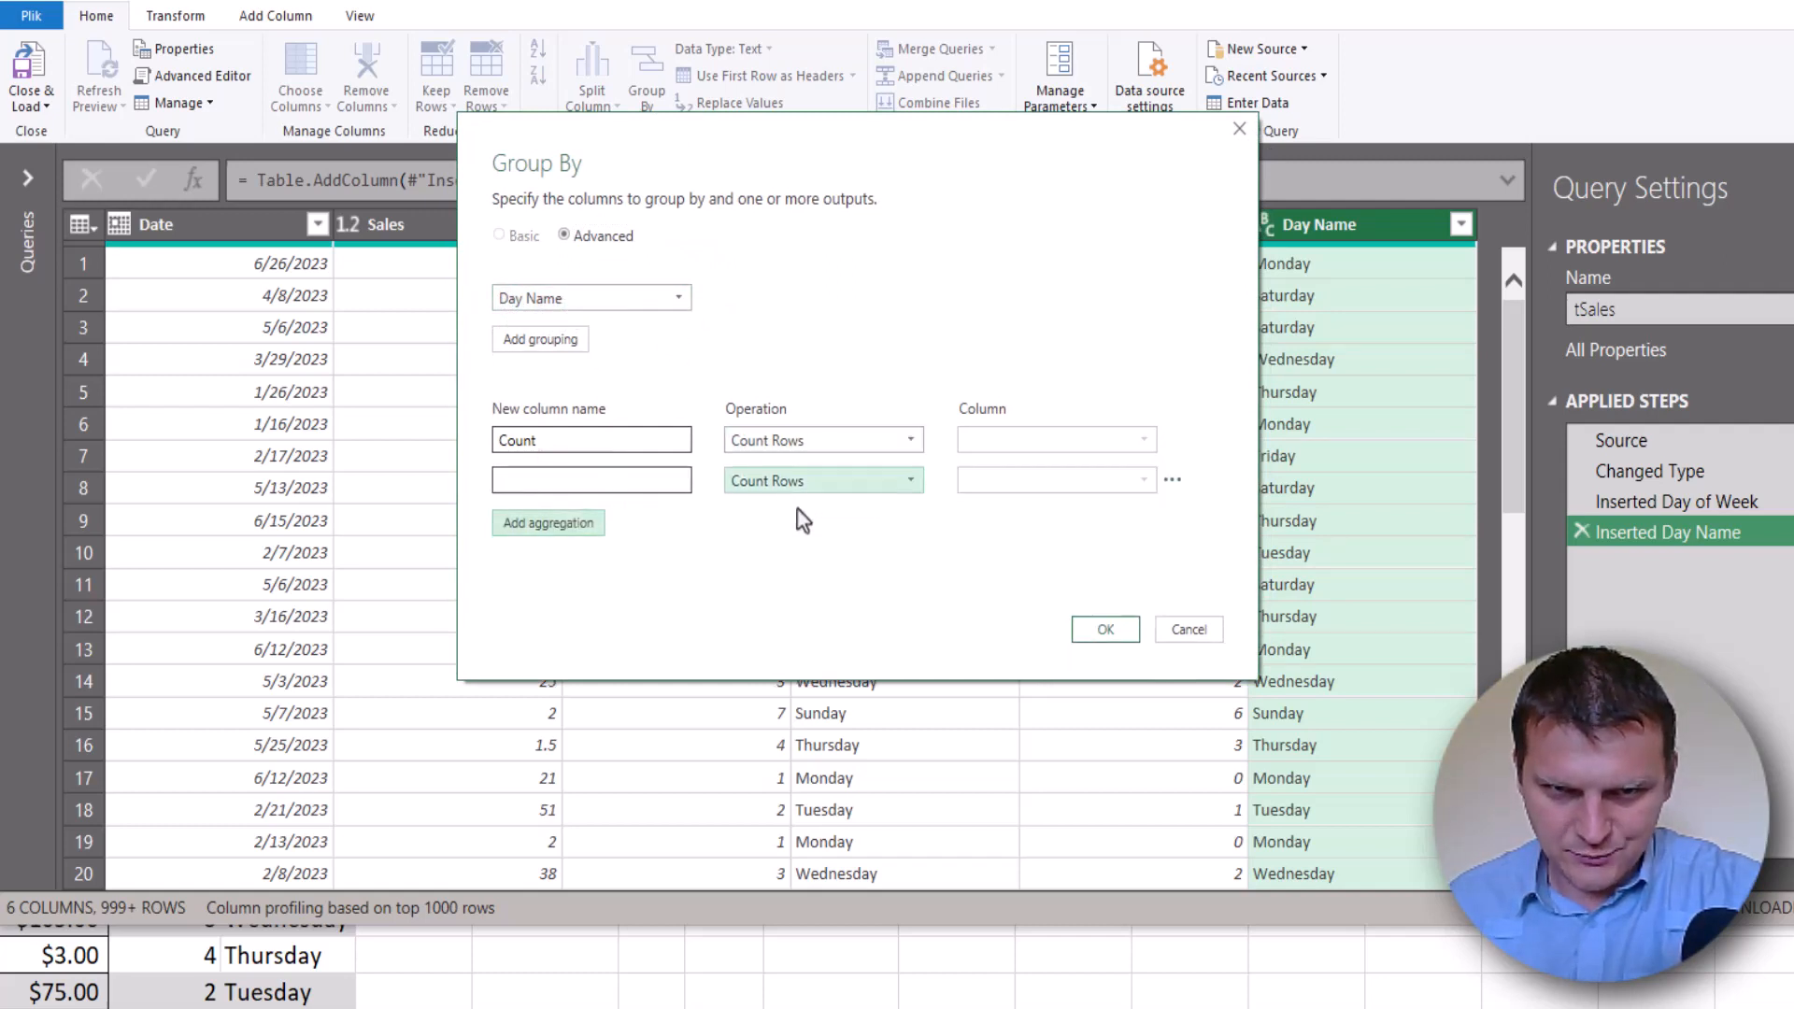
pyautogui.click(805, 484)
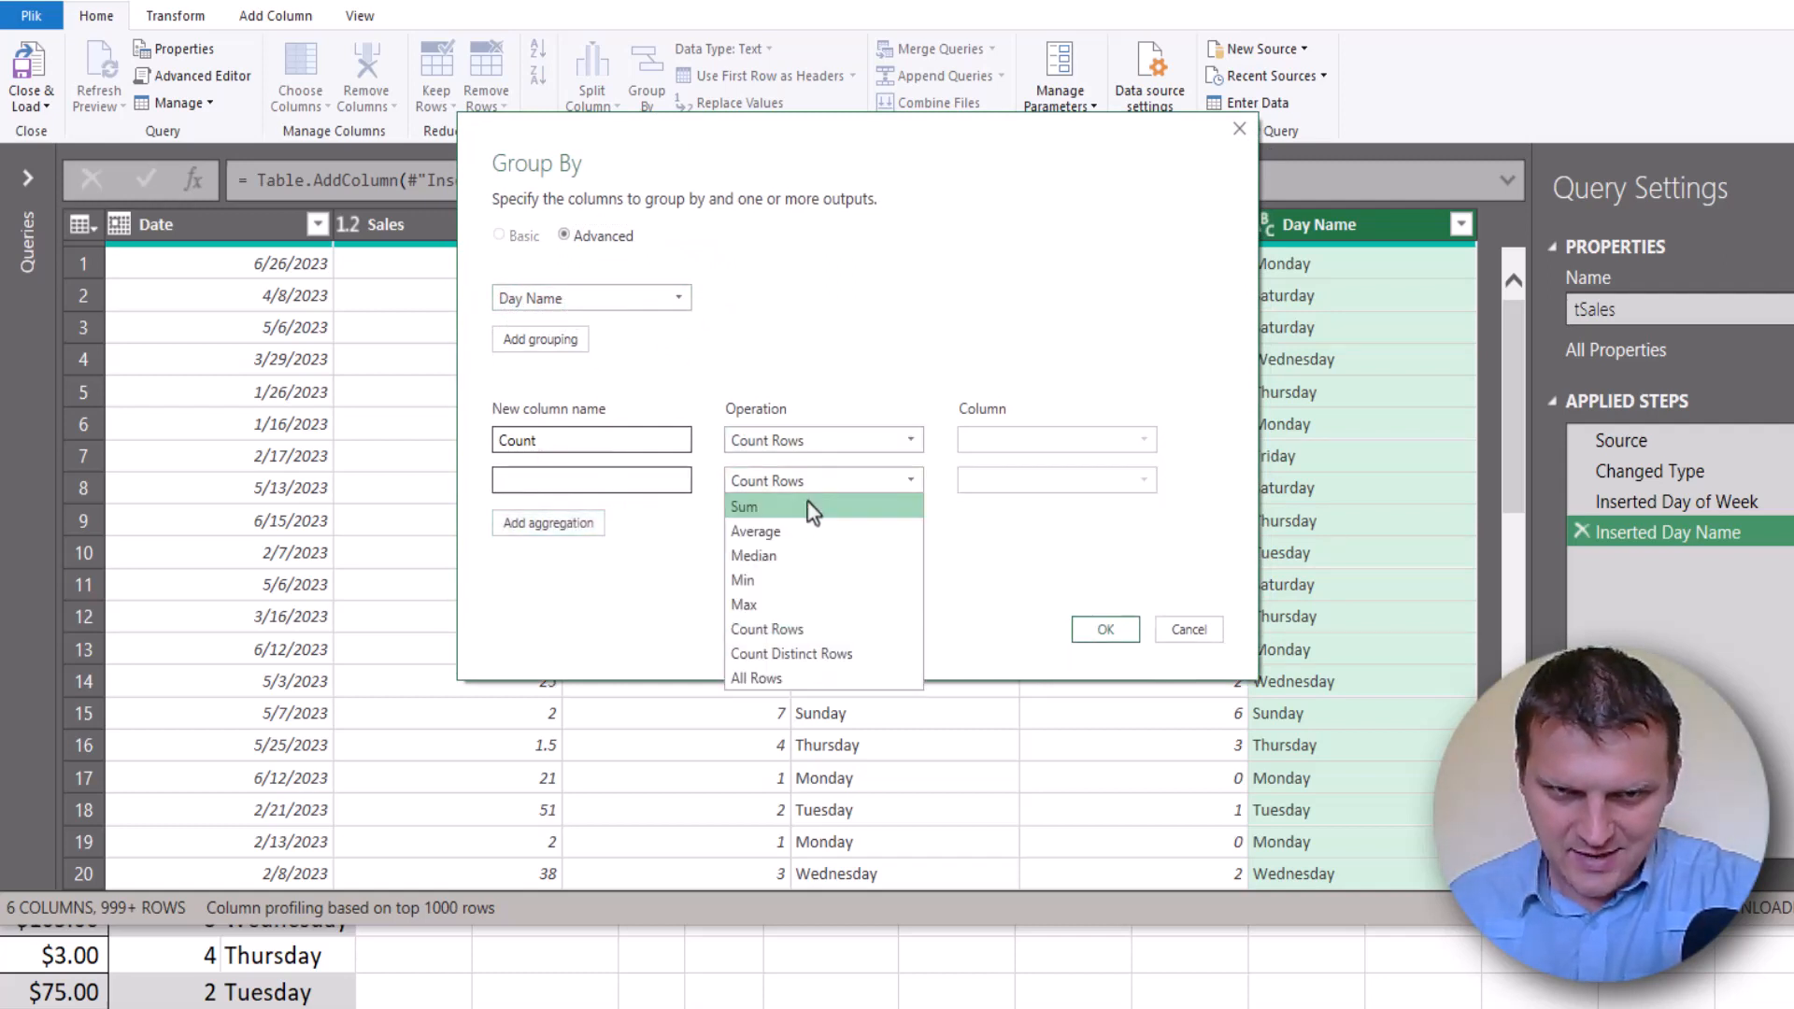
pyautogui.click(810, 507)
pyautogui.click(1120, 477)
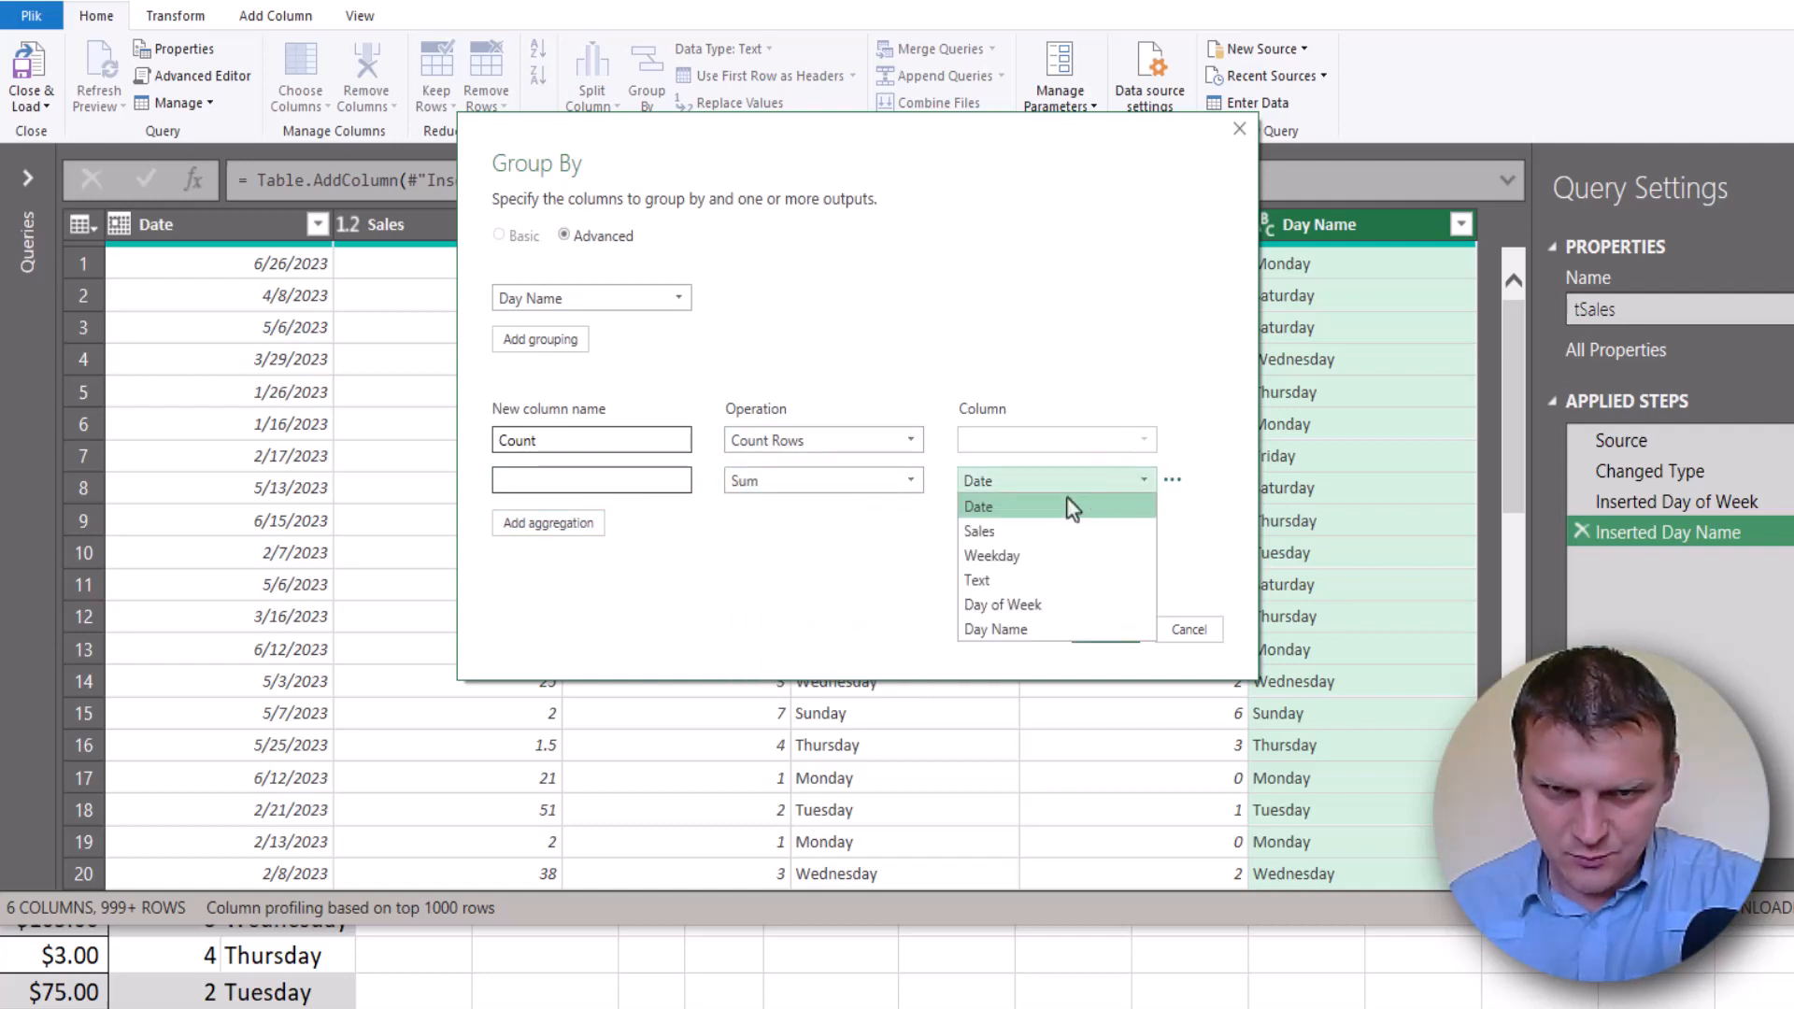
pyautogui.click(1009, 530)
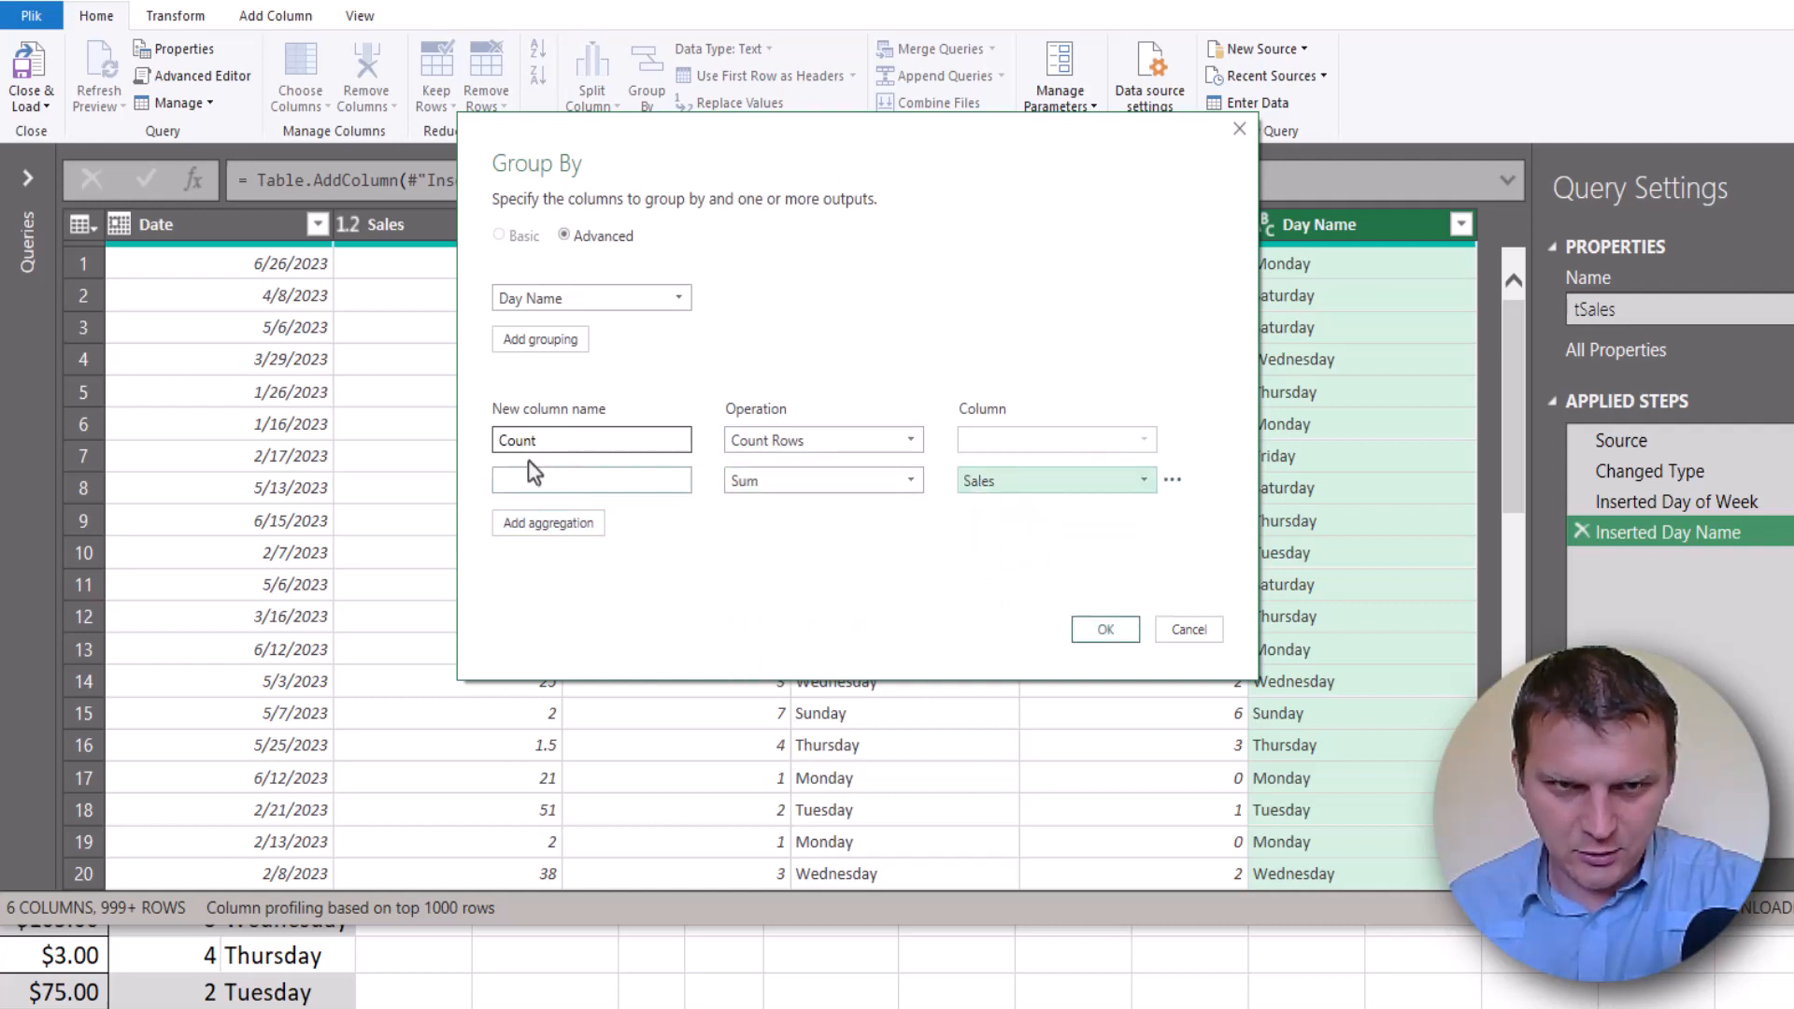
pyautogui.click(553, 476)
pyautogui.click(556, 482)
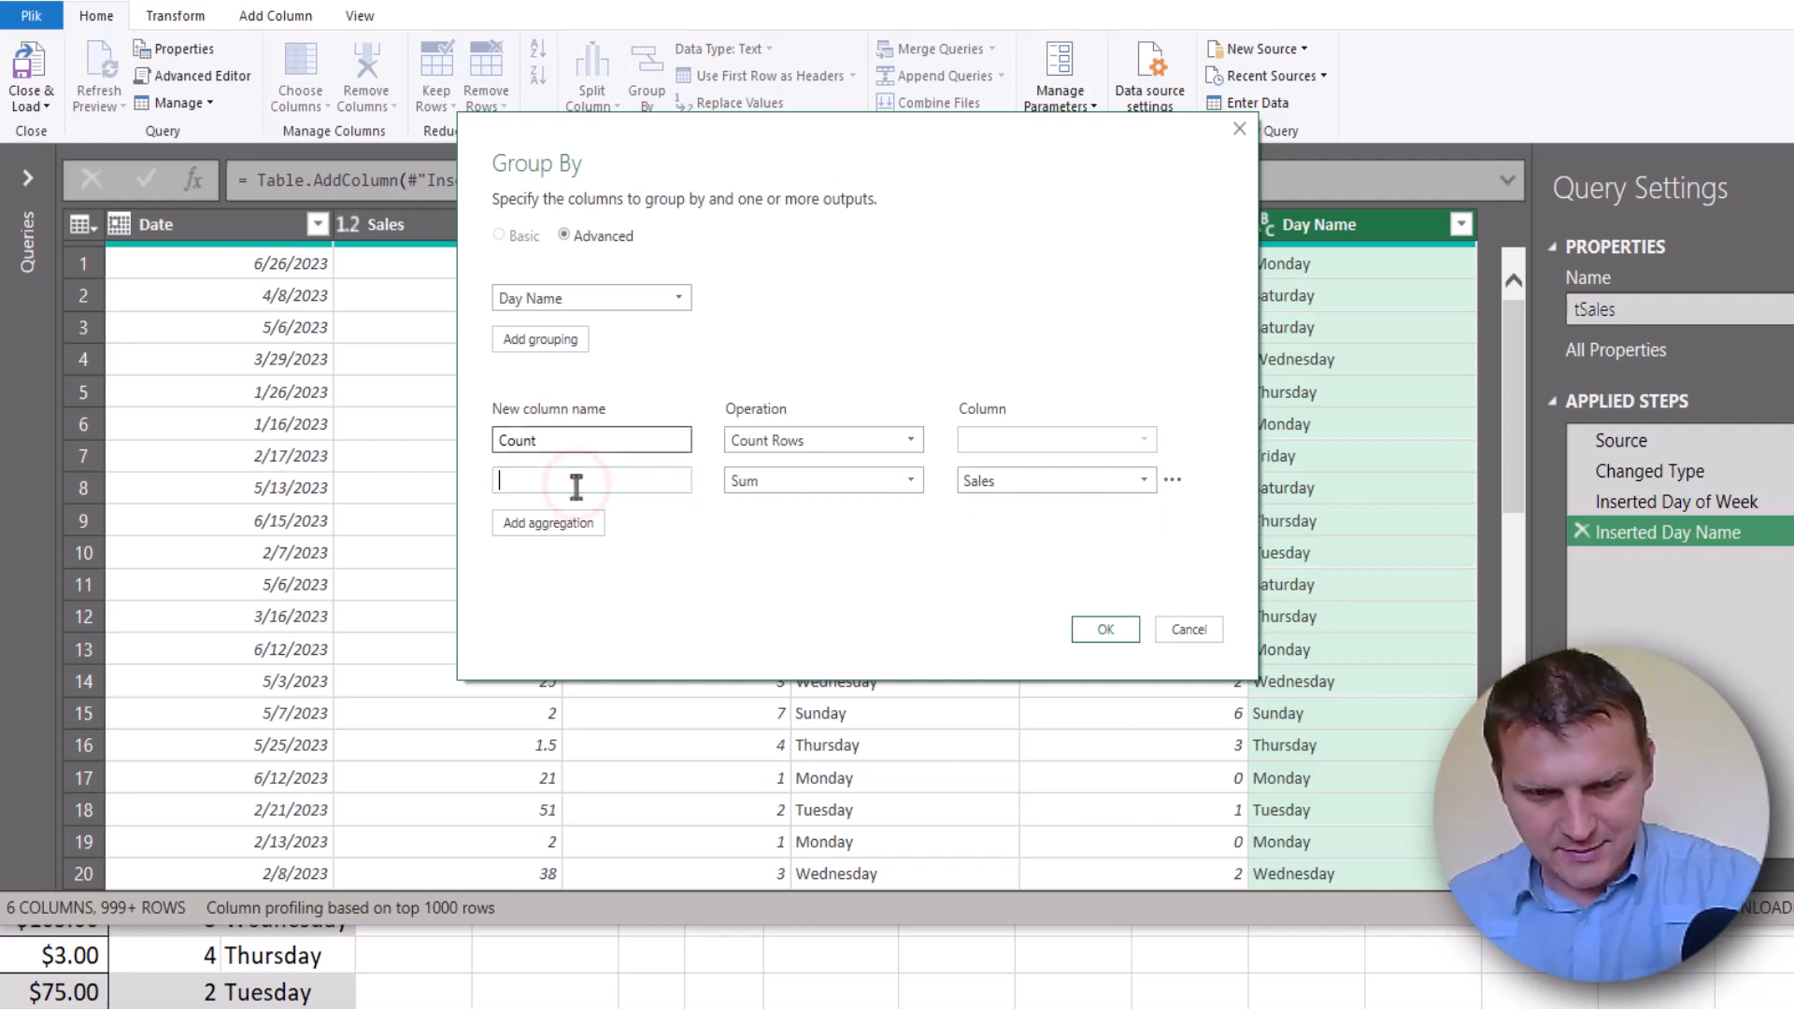
pyautogui.write('Sum')
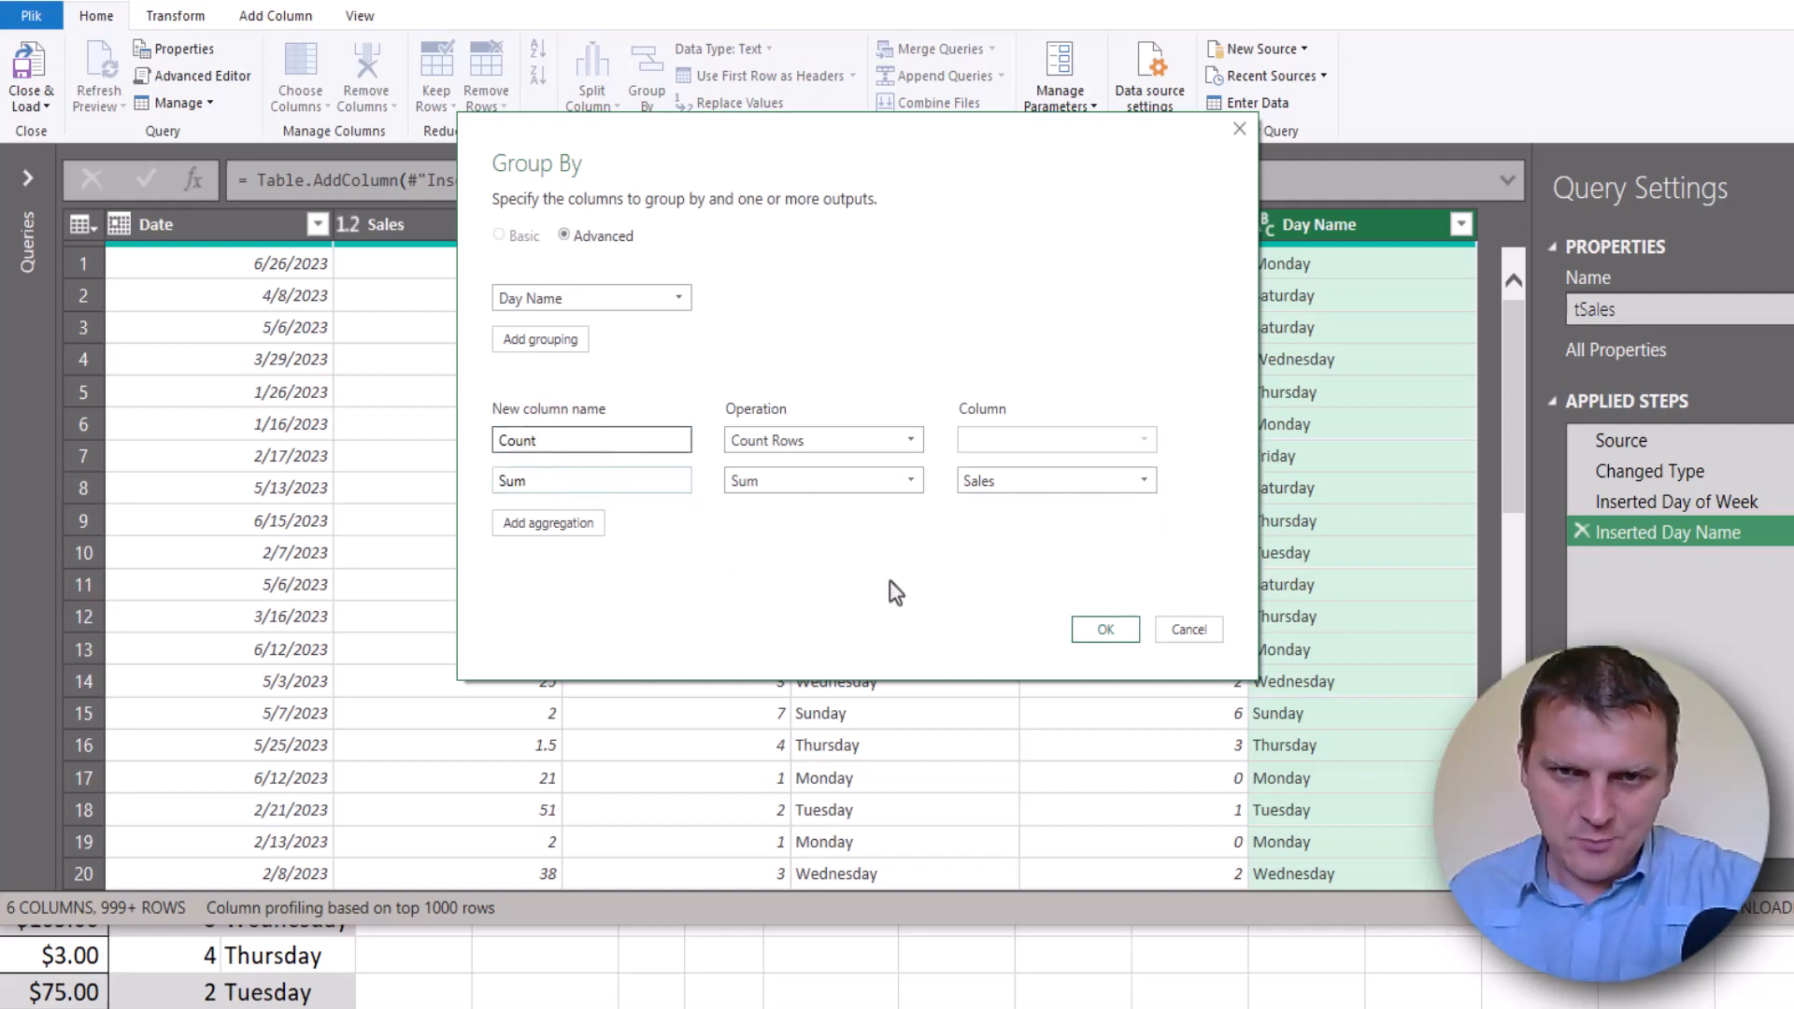
pyautogui.click(1106, 629)
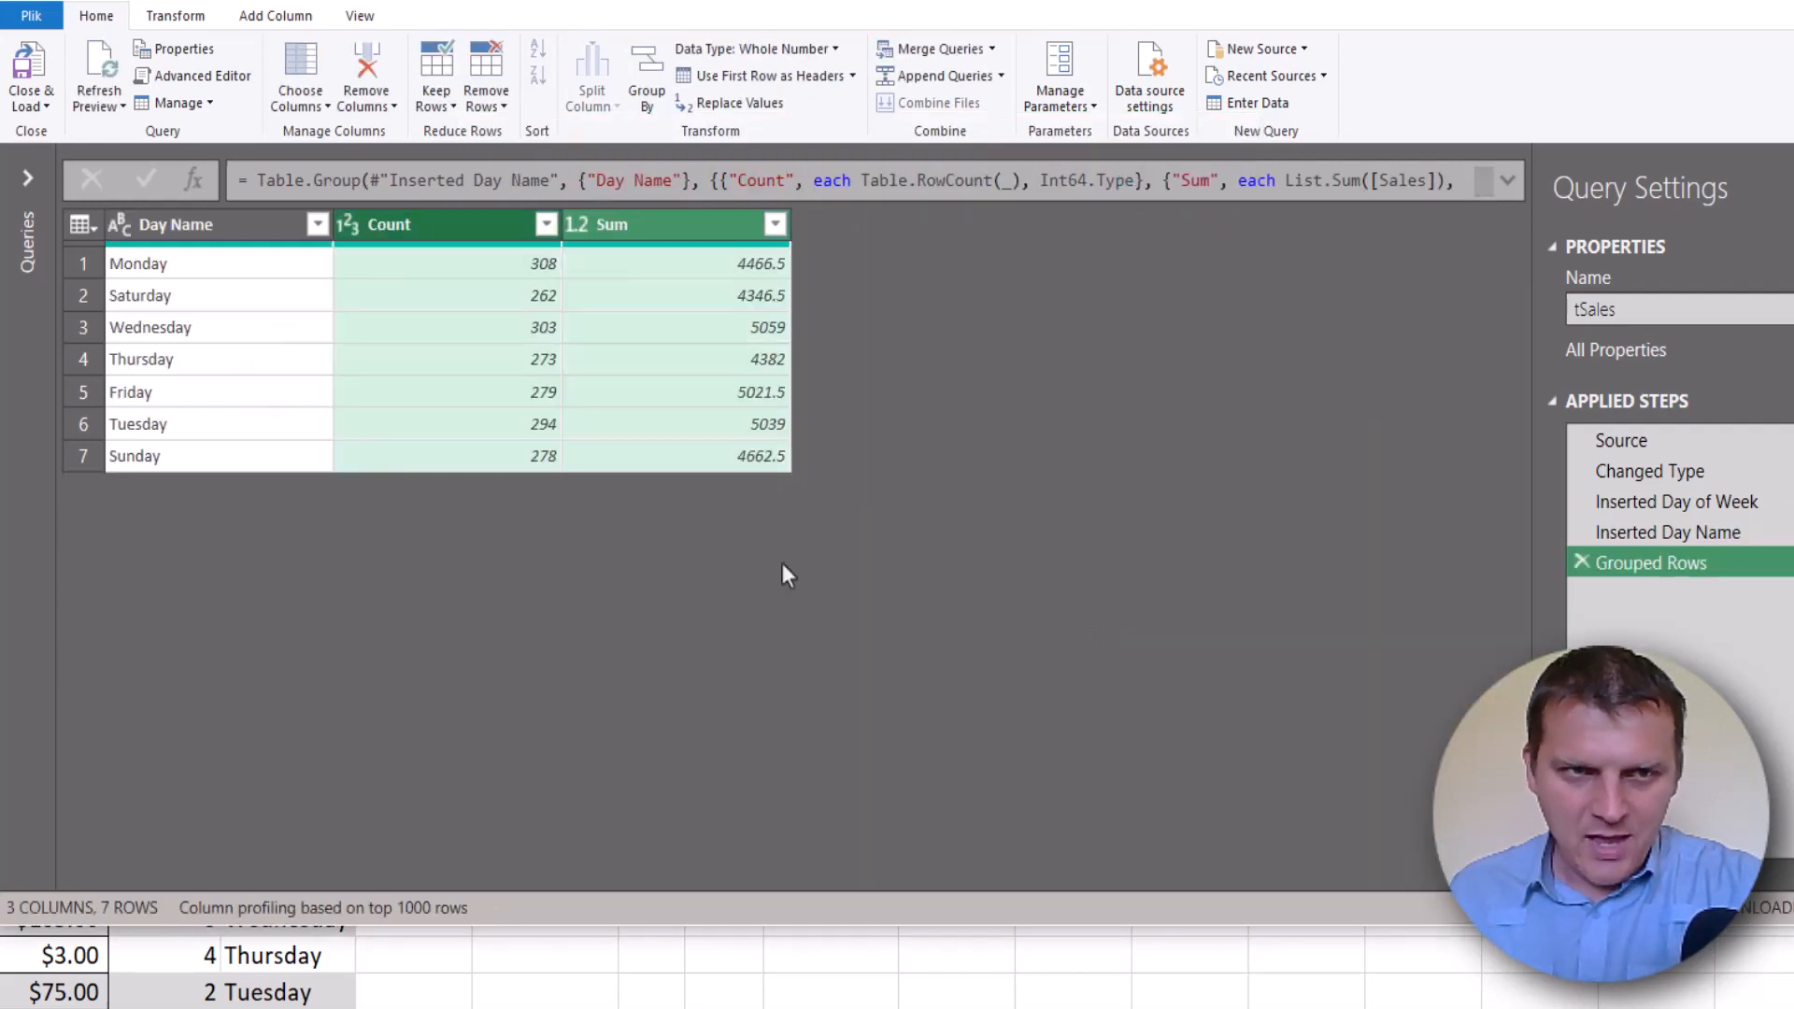
# Close the query and load the grouped result as a table into the existing worksheet at cell F10
pyautogui.click(232, 234)
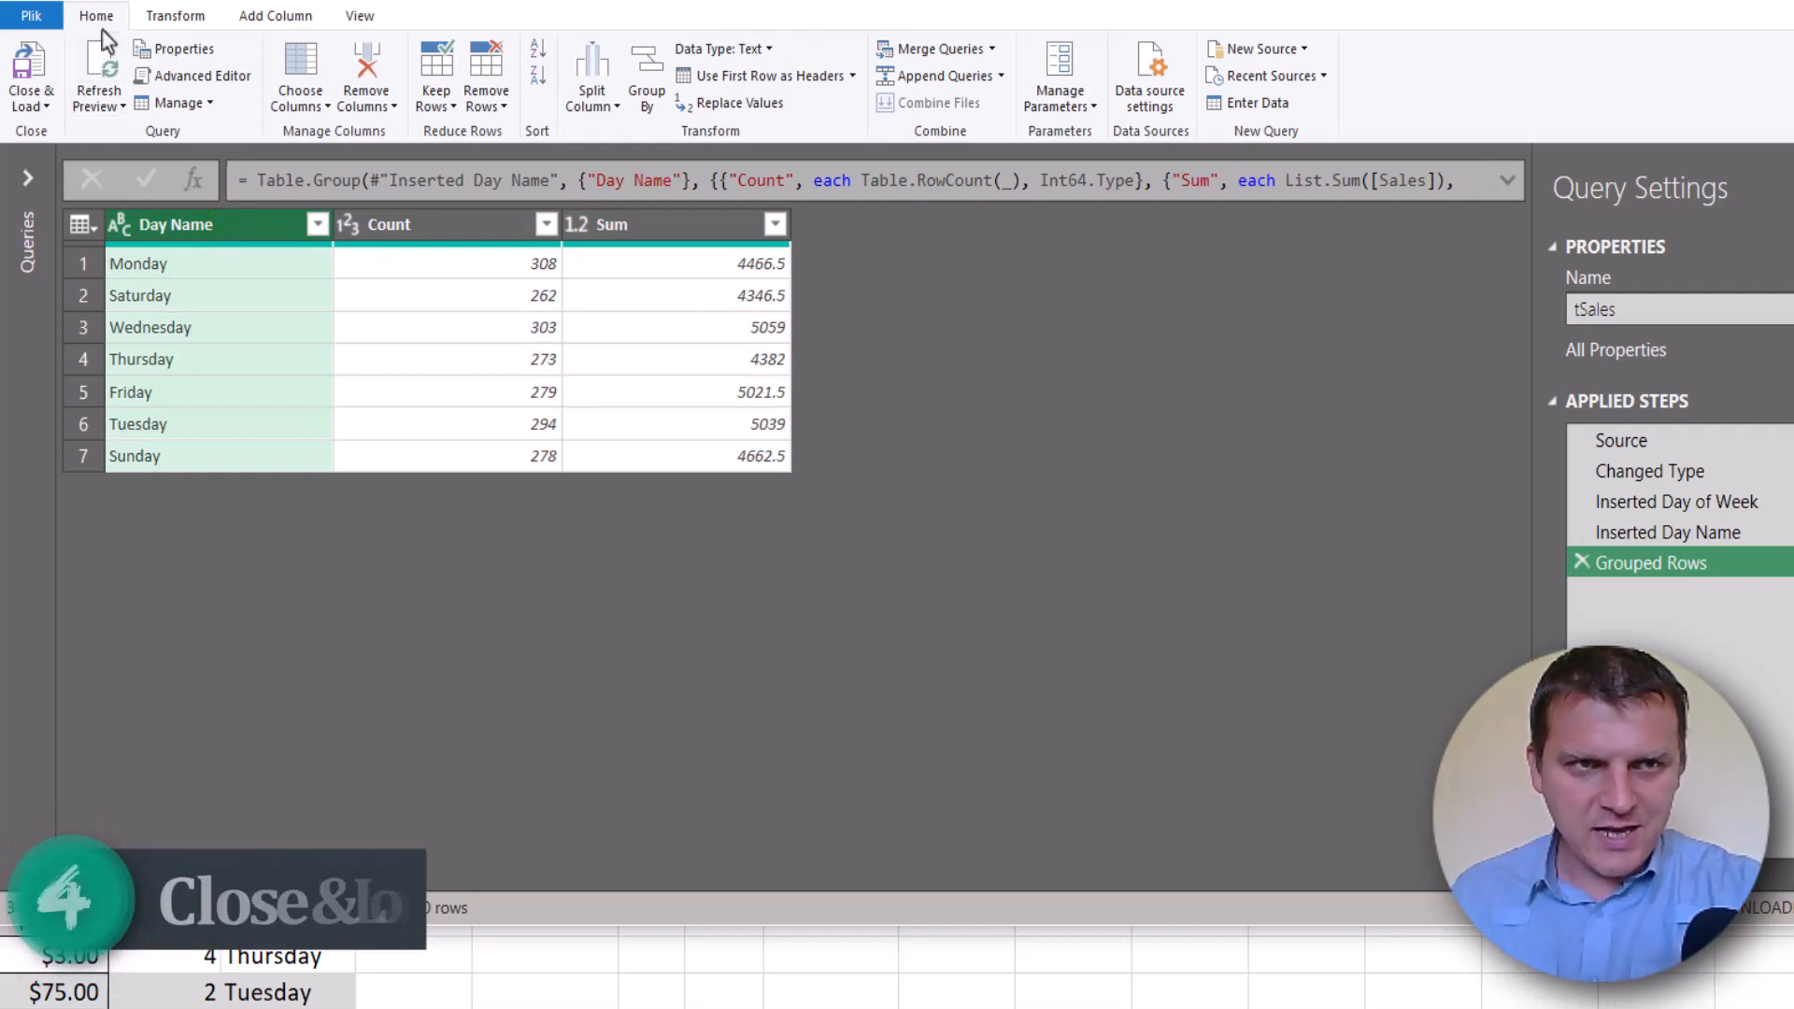
pyautogui.click(44, 109)
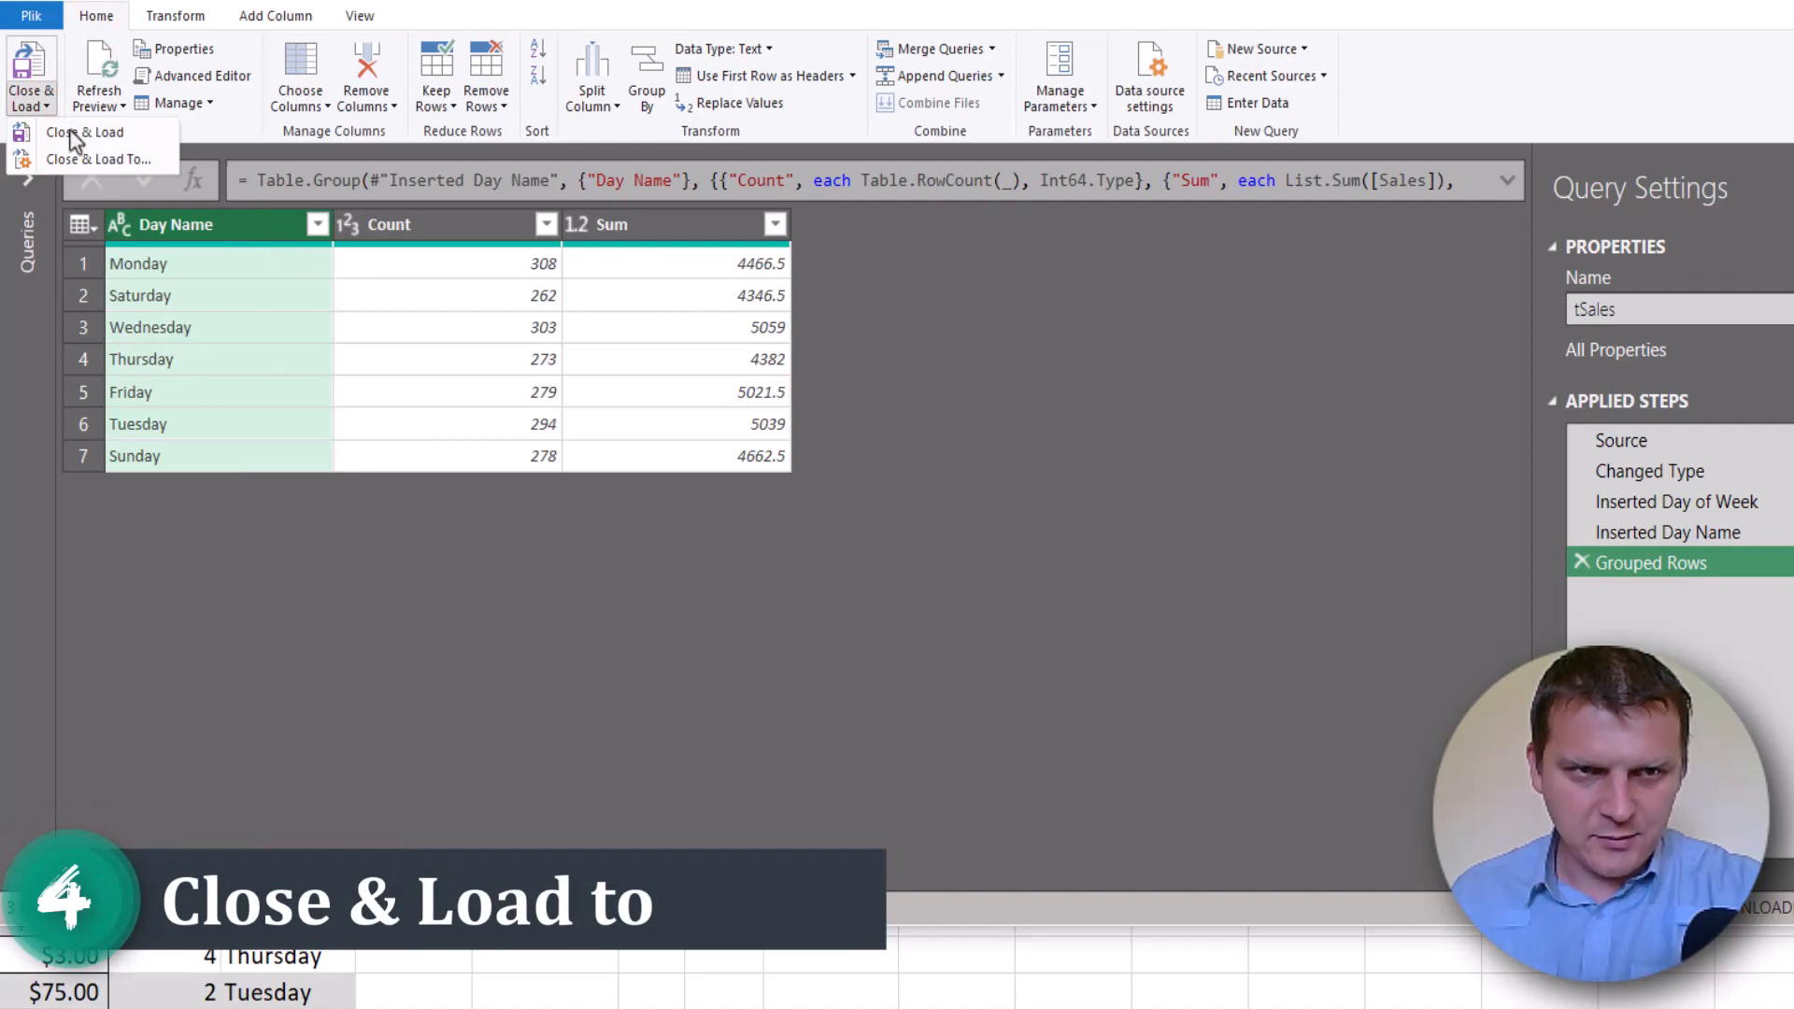
pyautogui.click(108, 160)
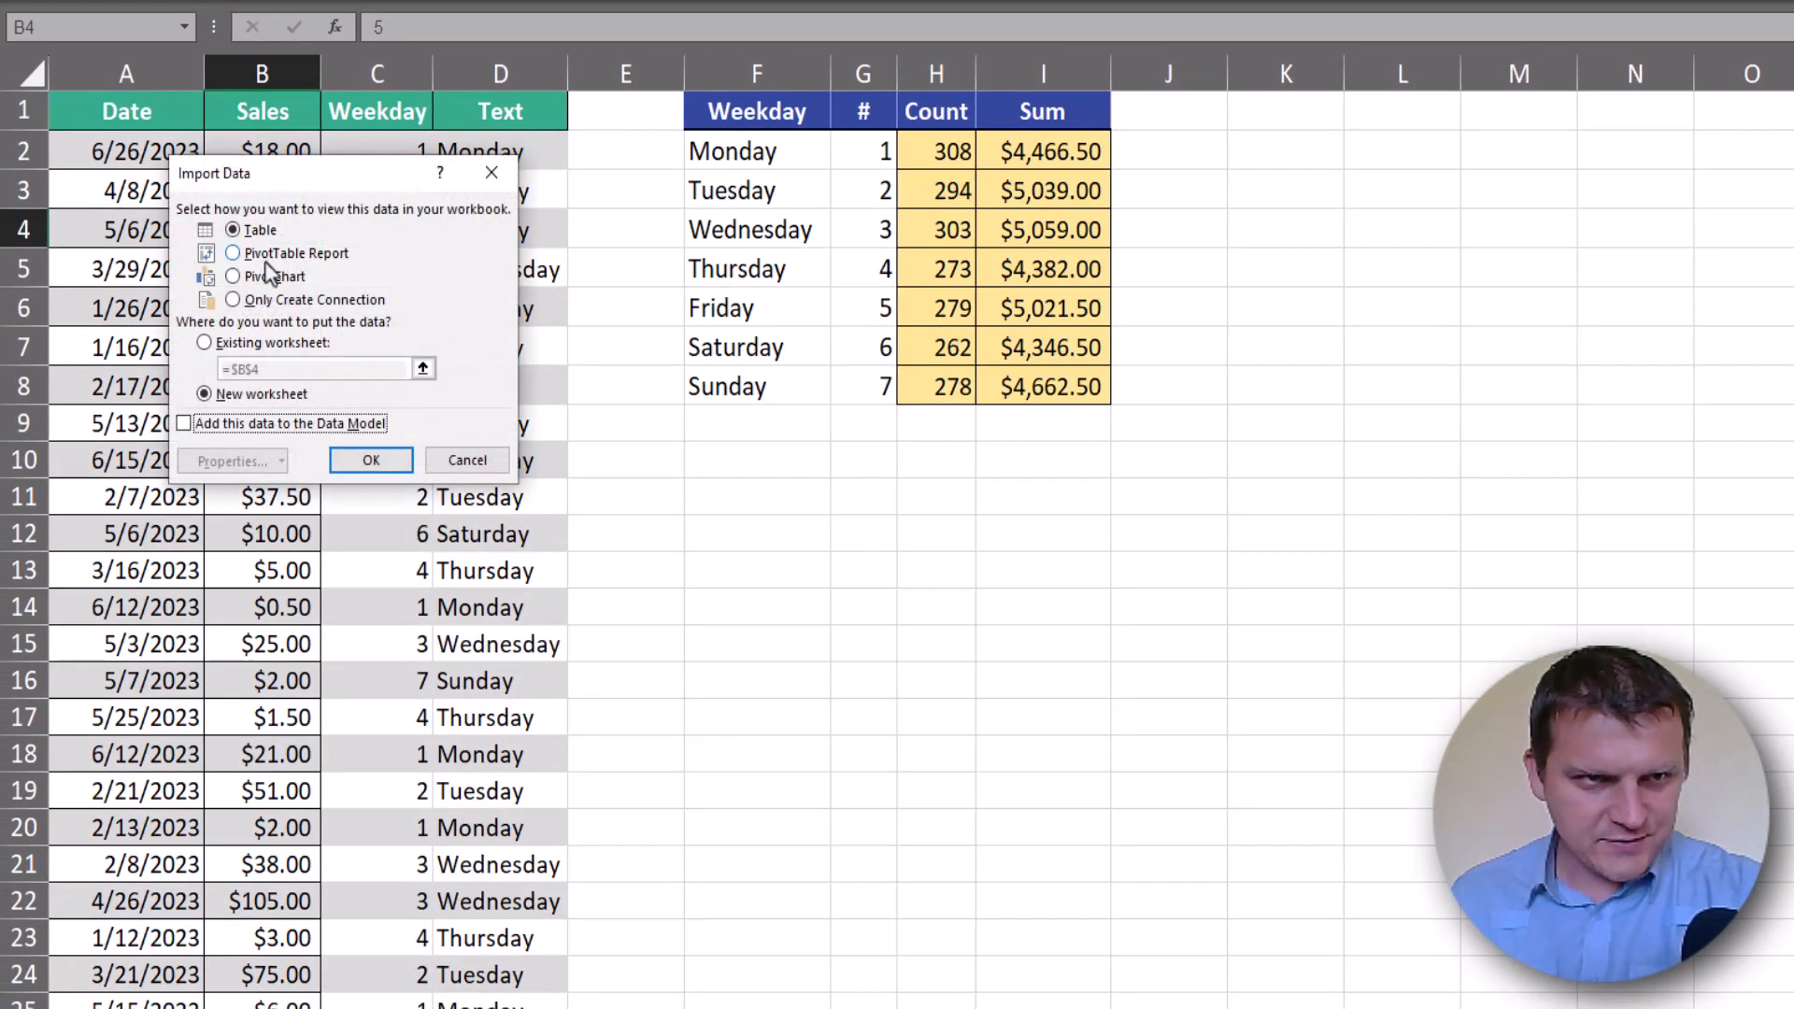
pyautogui.click(263, 344)
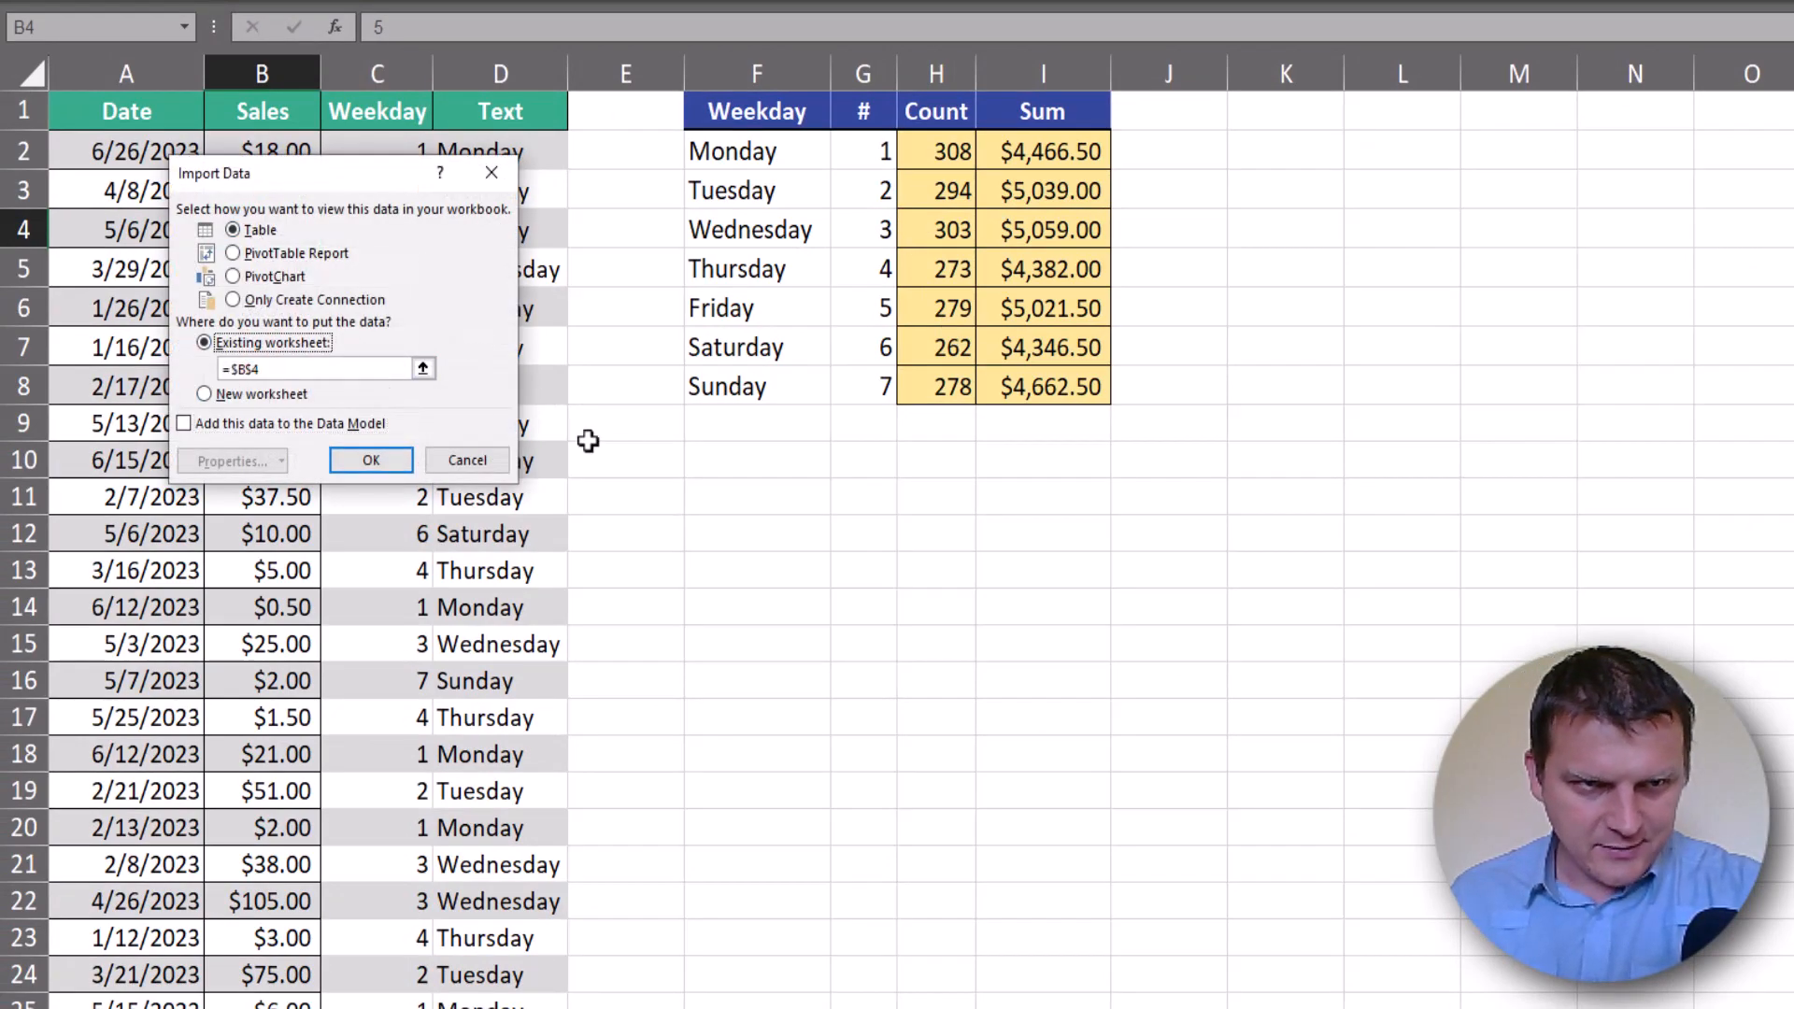
pyautogui.click(783, 462)
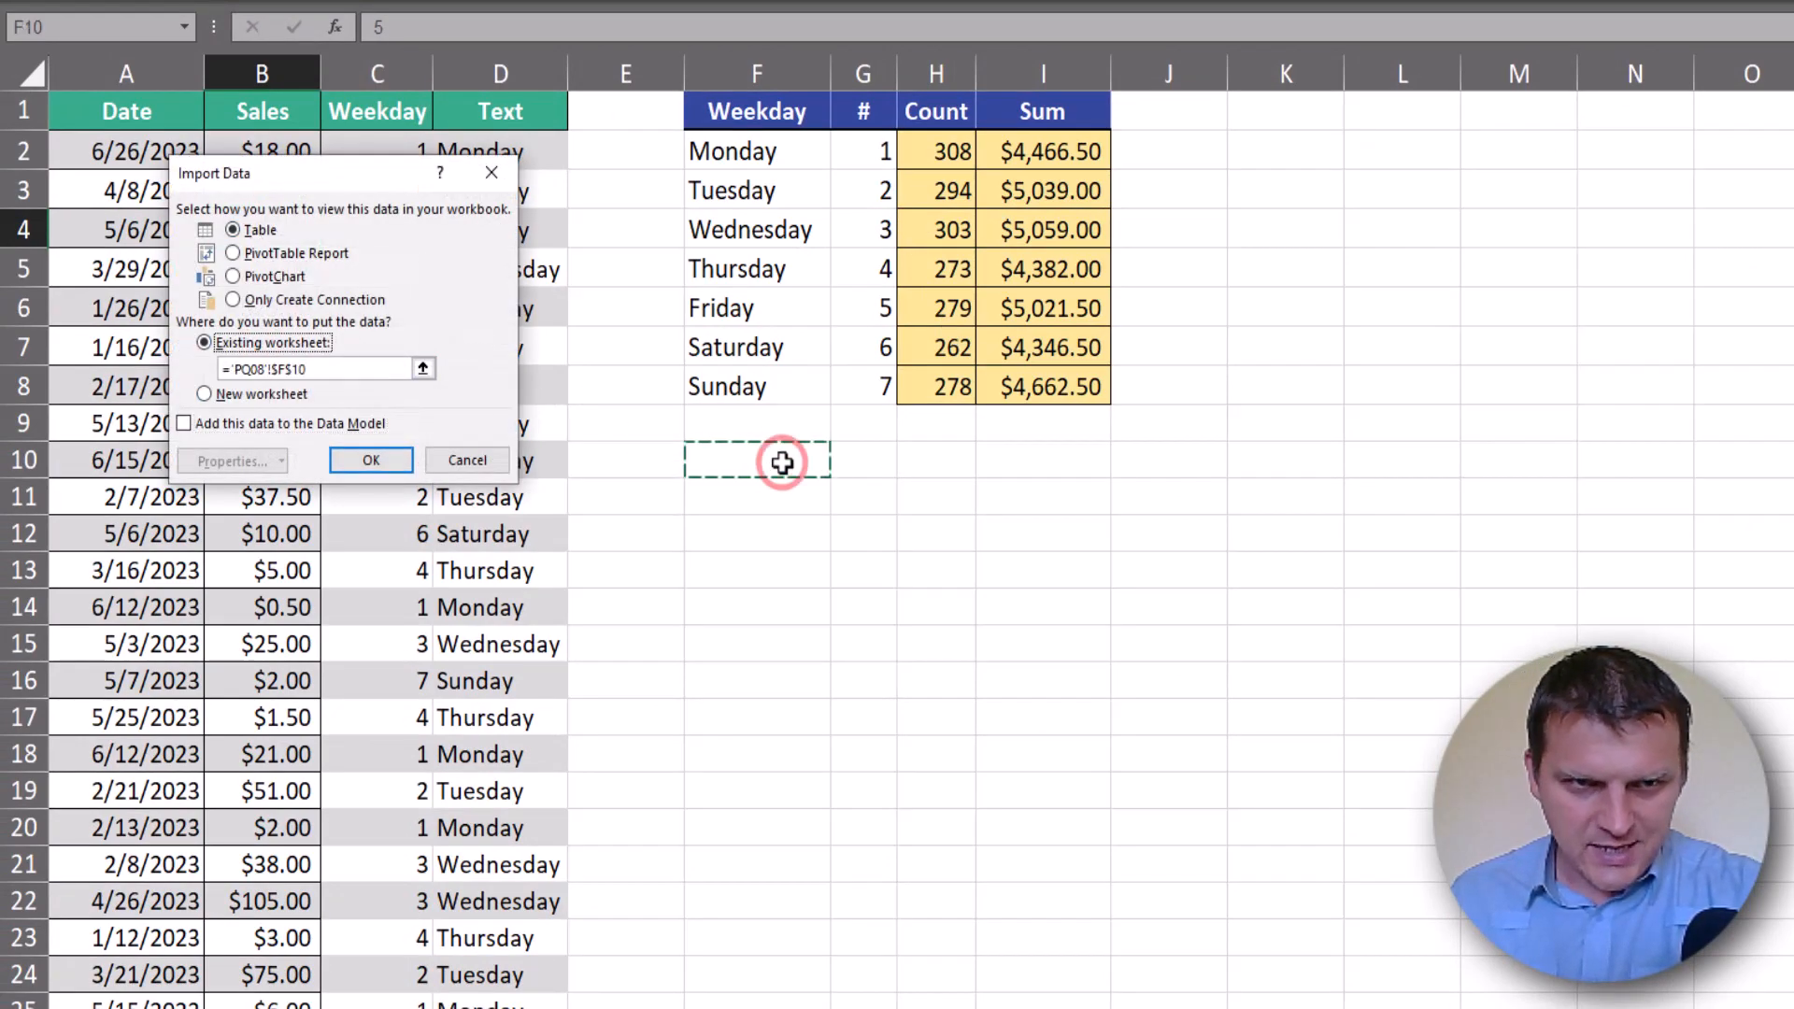
pyautogui.click(364, 457)
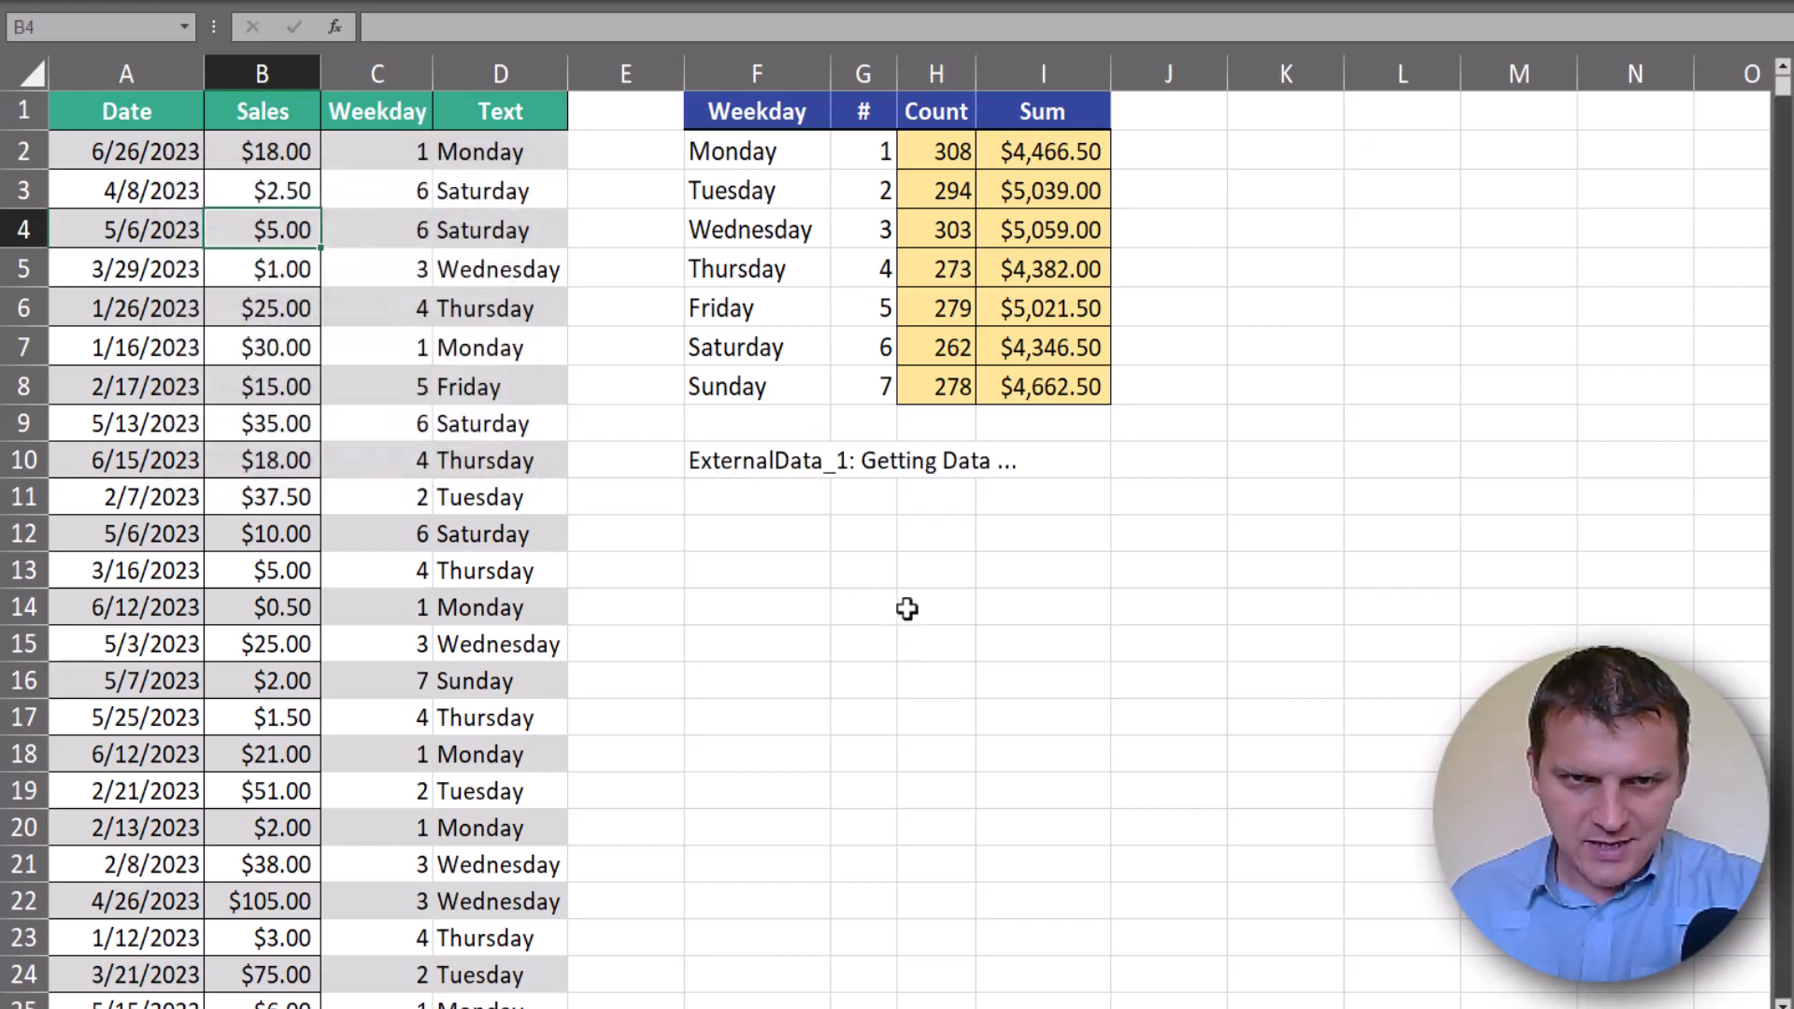
# Apply the currency format with two decimals to the Sum values of the loaded table, H11:H17
pyautogui.moveTo(916, 505); pyautogui.dragTo(922, 734)
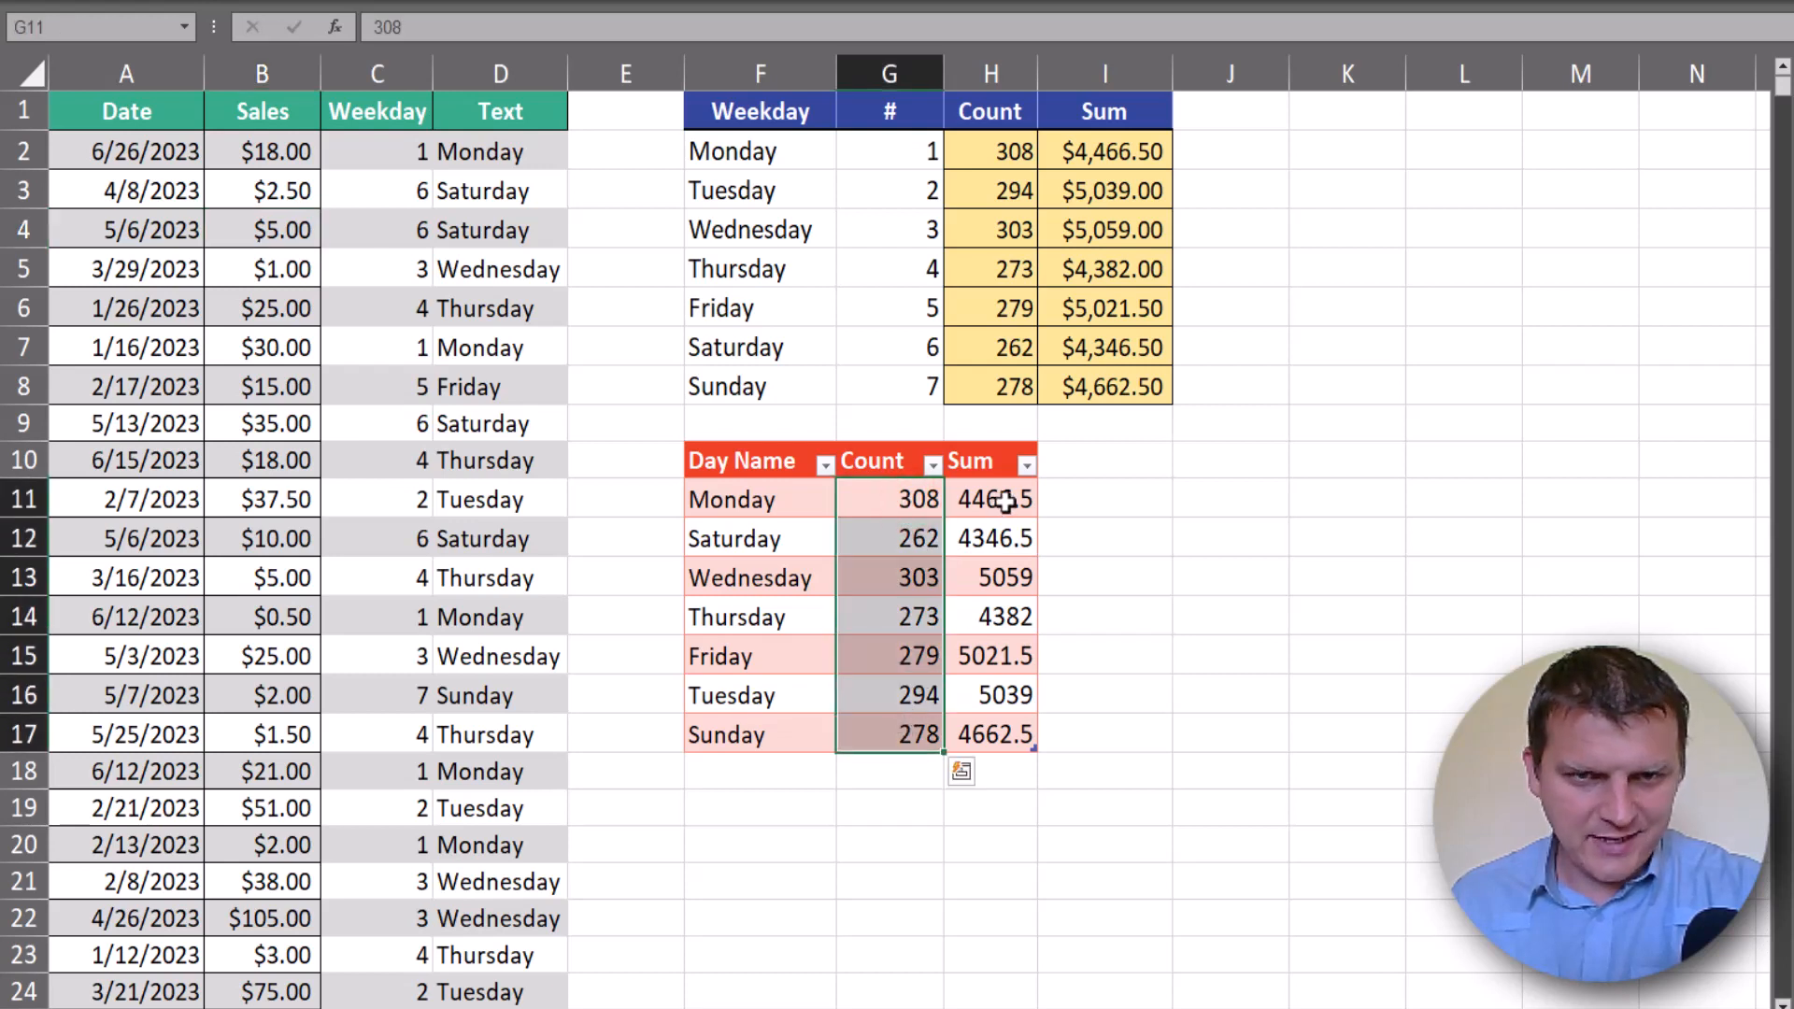
pyautogui.moveTo(1005, 502); pyautogui.dragTo(986, 734)
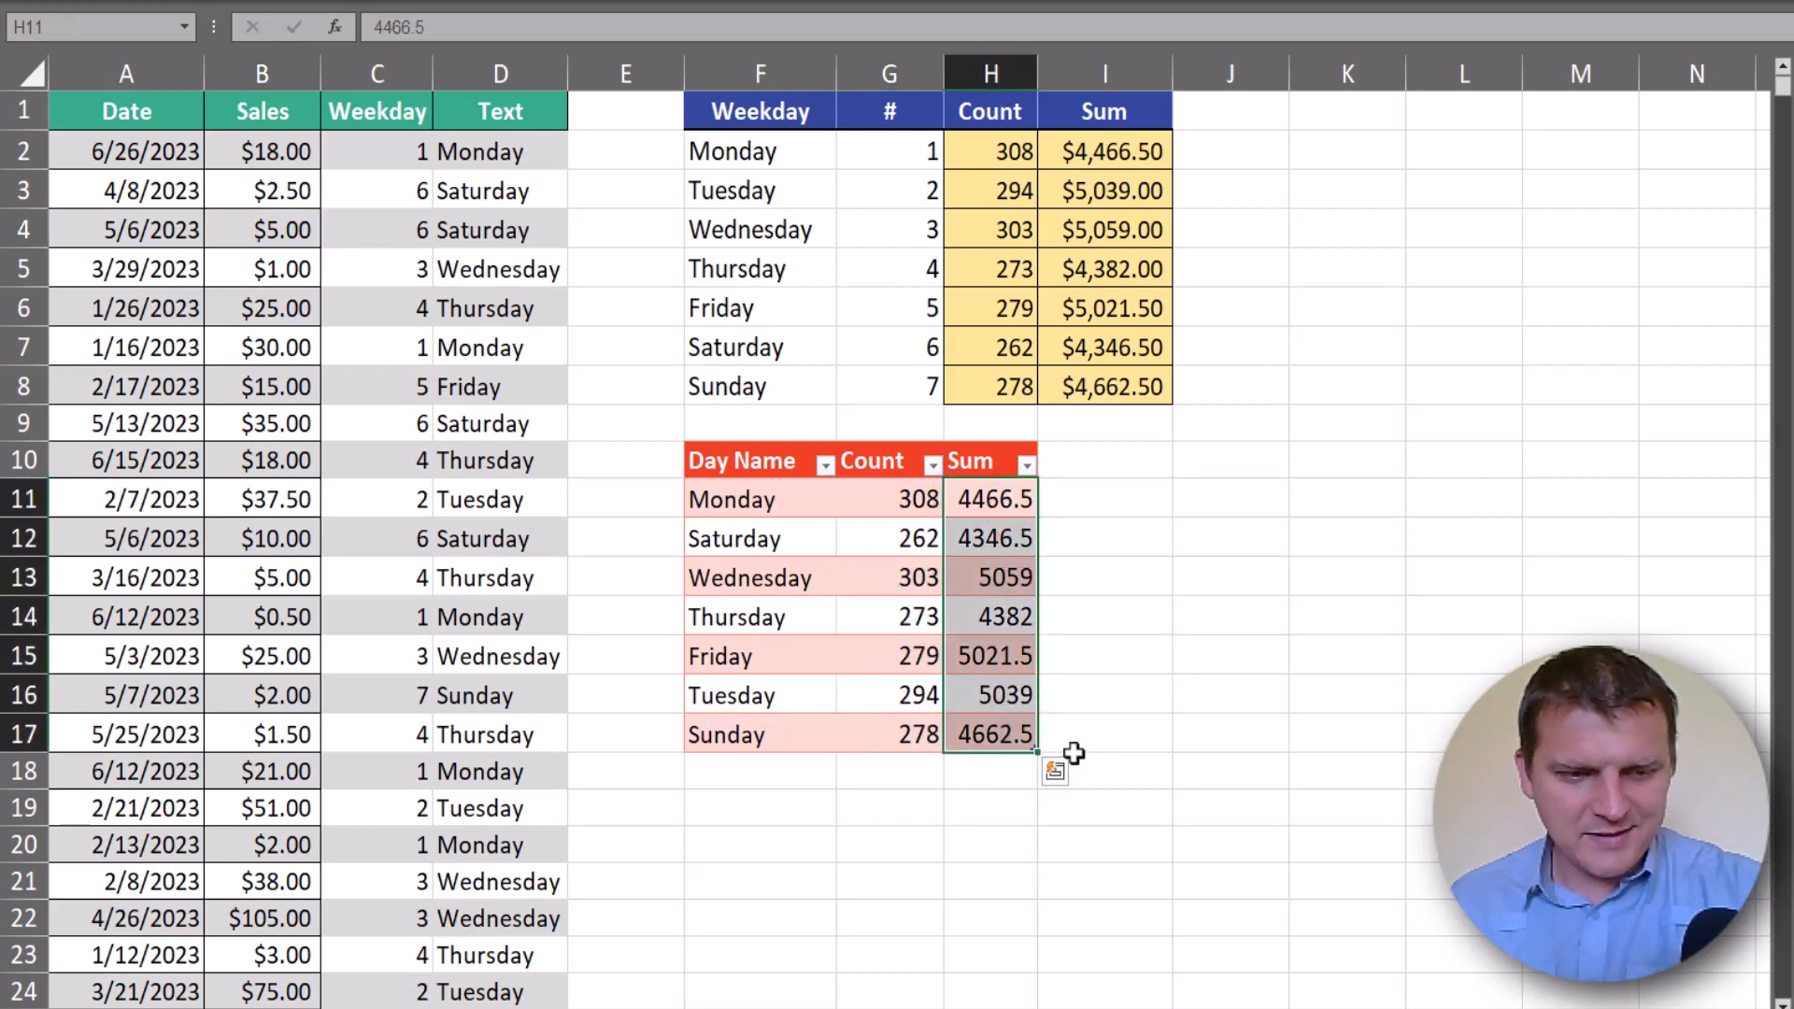
pyautogui.hotkey('ctrl', 'shift', '4')
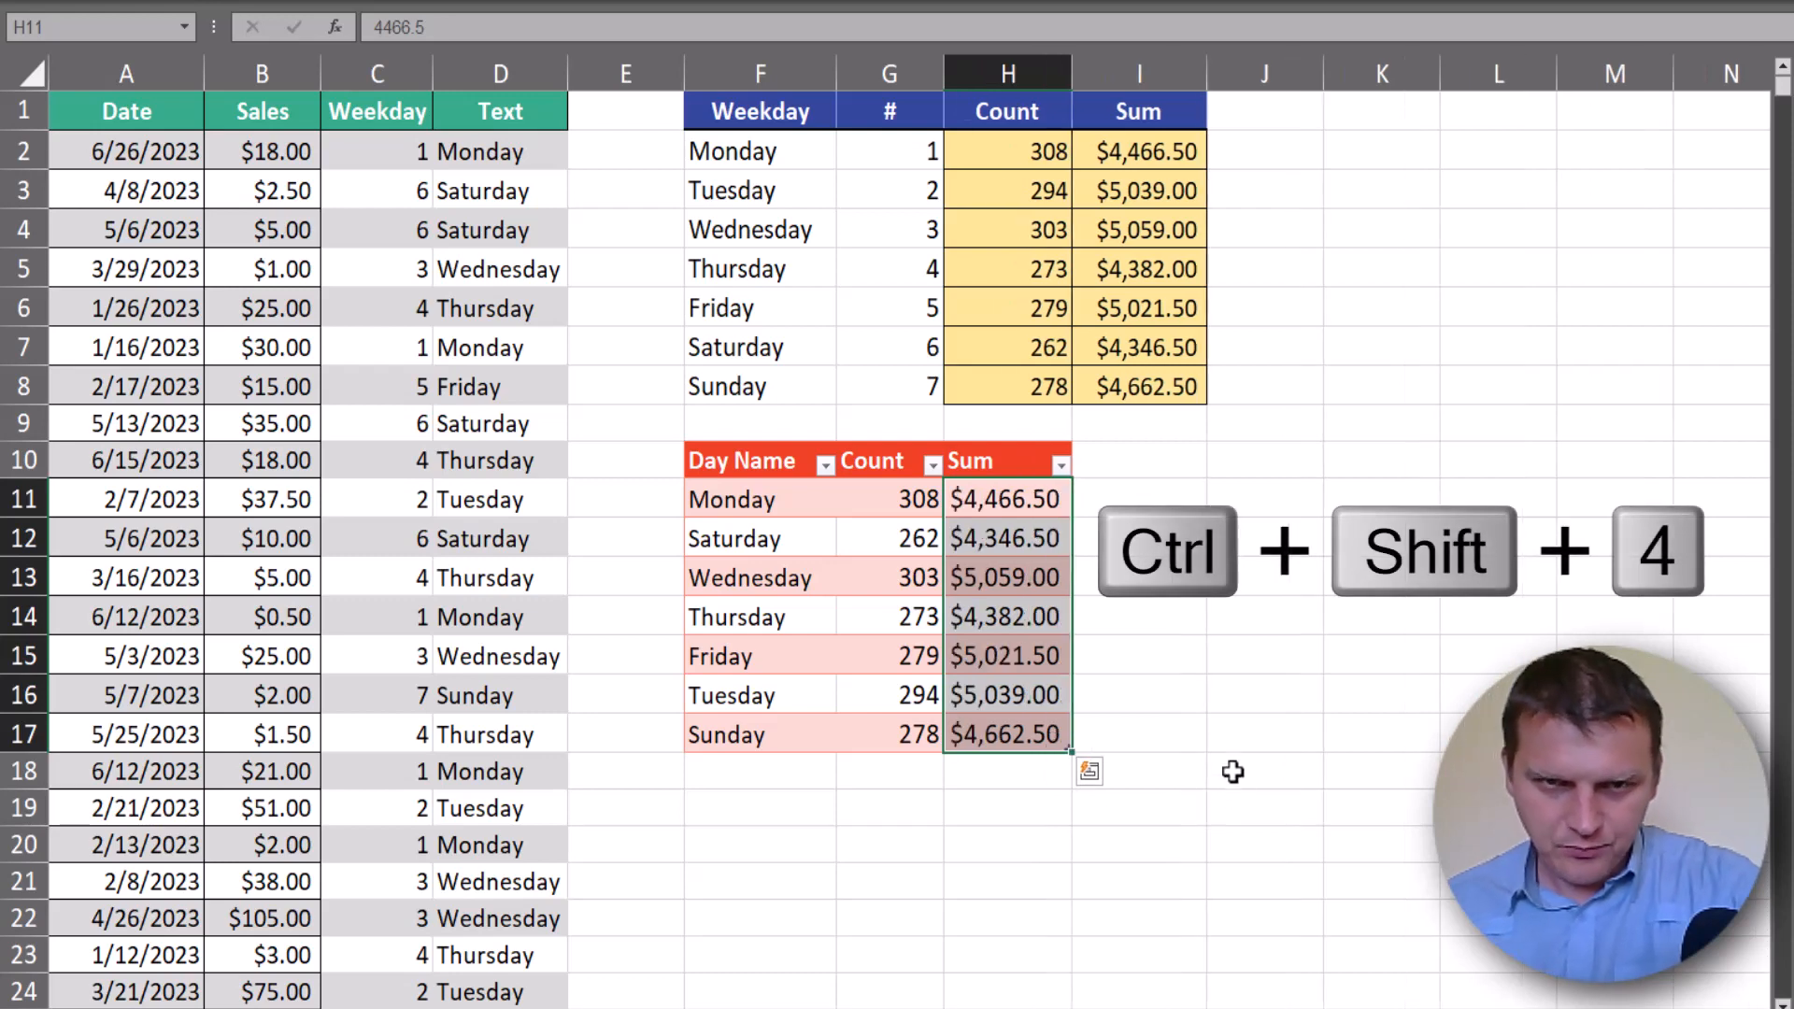